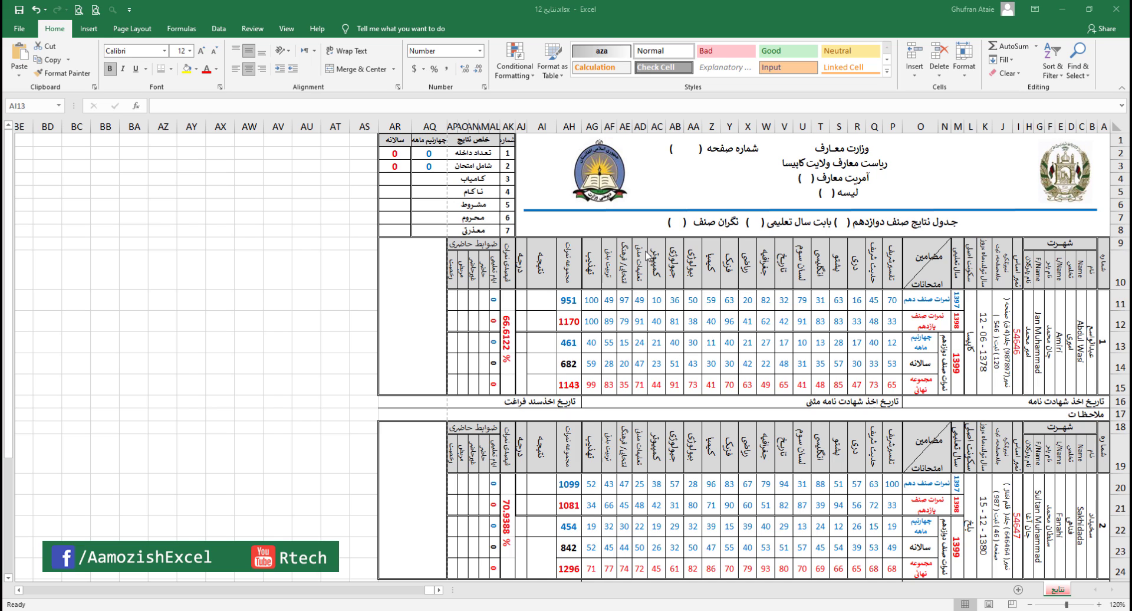
- Examine the first student's score rows across all subjects and the empty result cell AI11
left_click(542, 313)
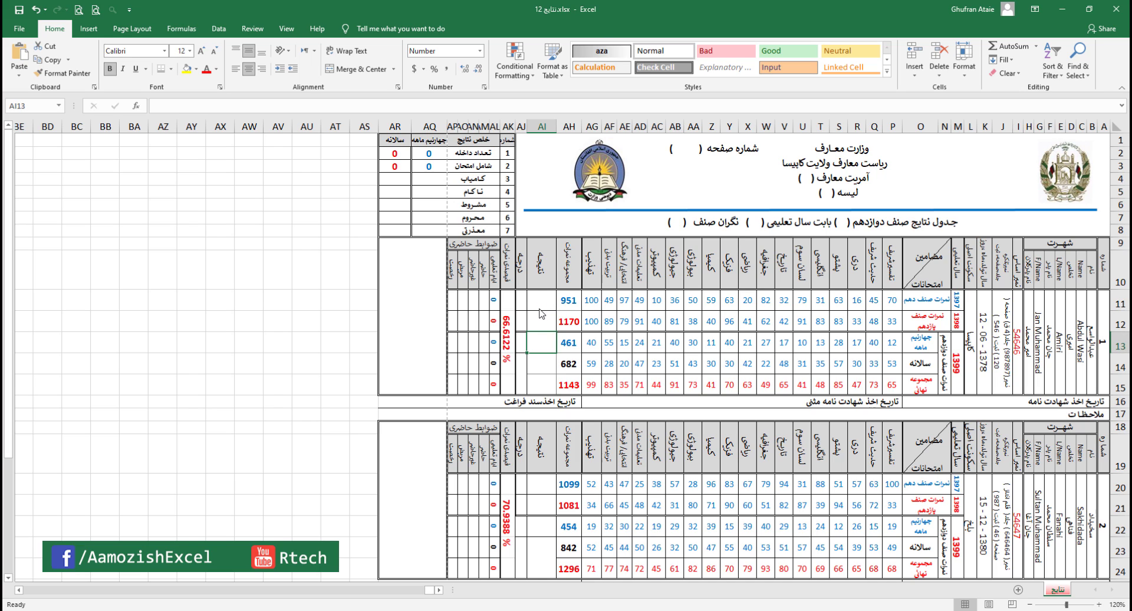
left_click_drag(893, 300, 574, 304)
left_click(542, 299)
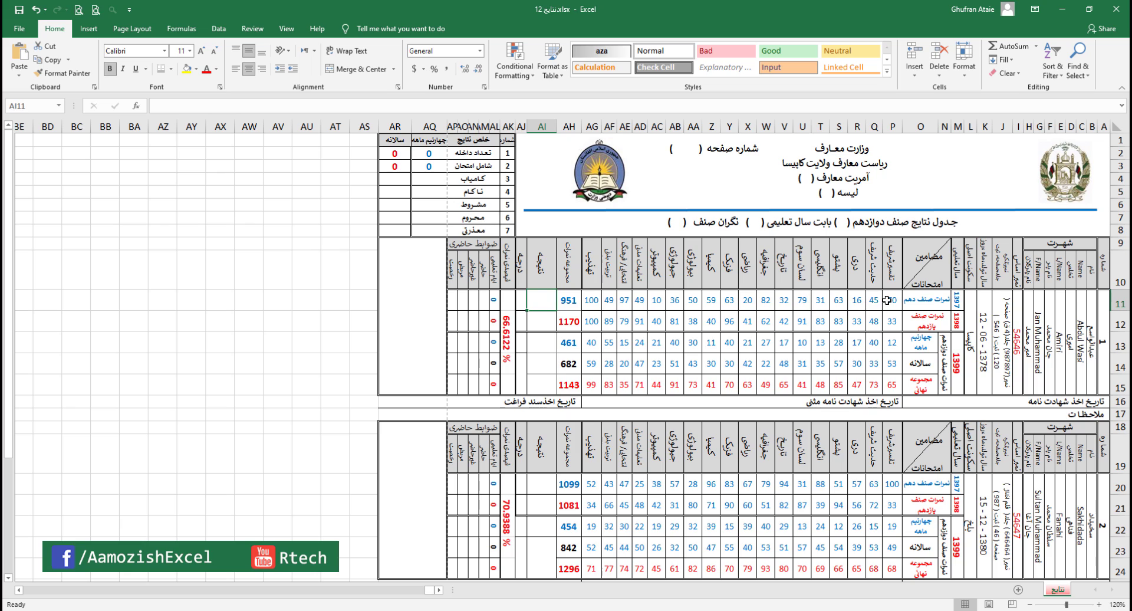
left_click_drag(890, 301, 802, 302)
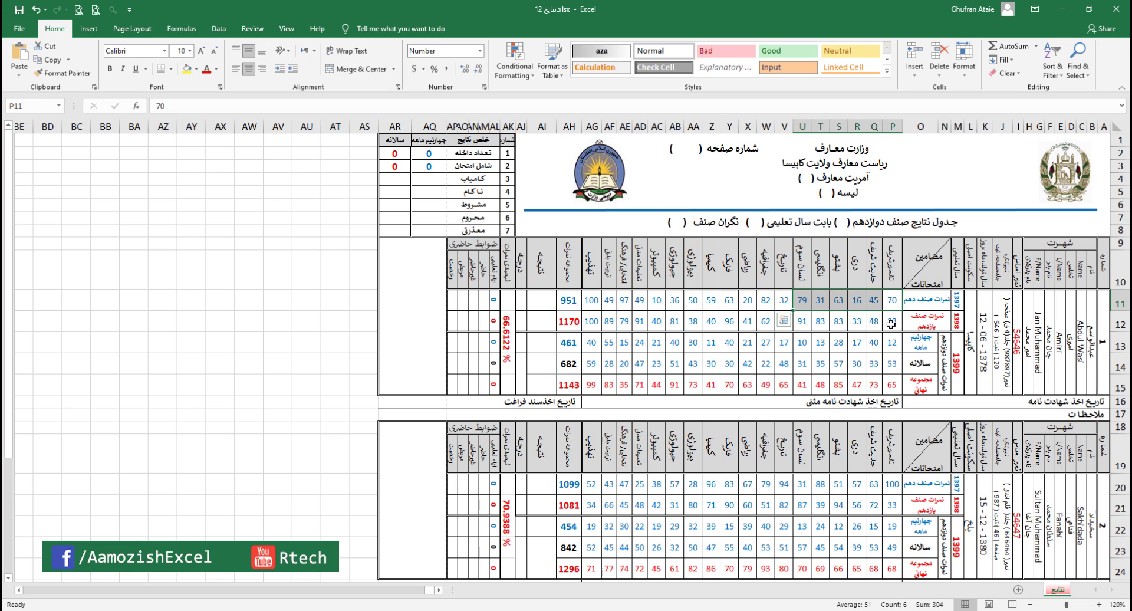
left_click_drag(892, 323, 763, 320)
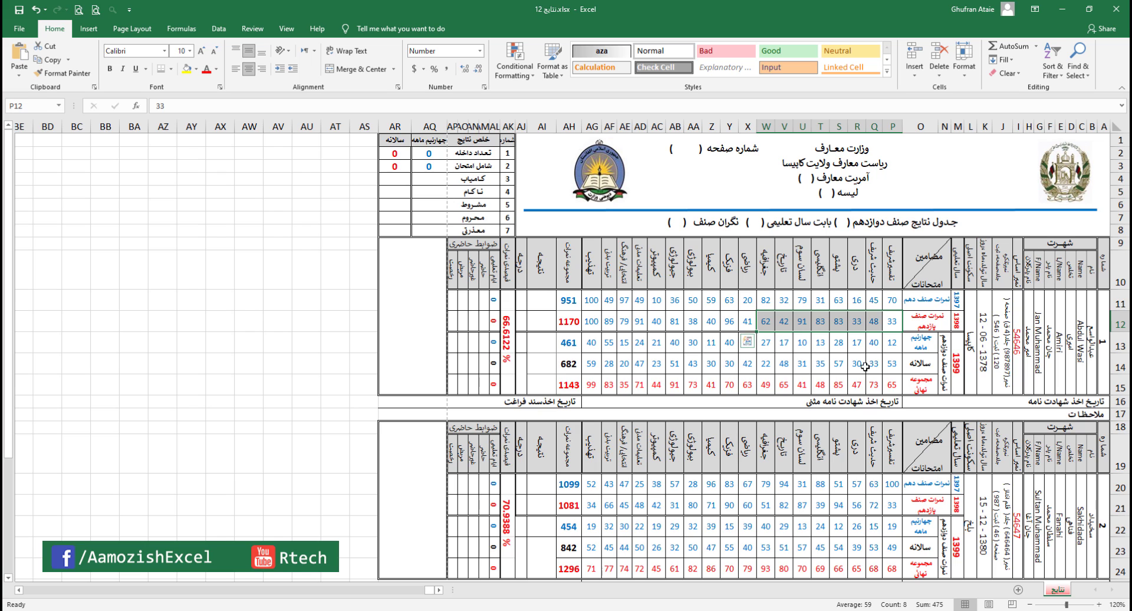
left_click_drag(892, 385, 697, 381)
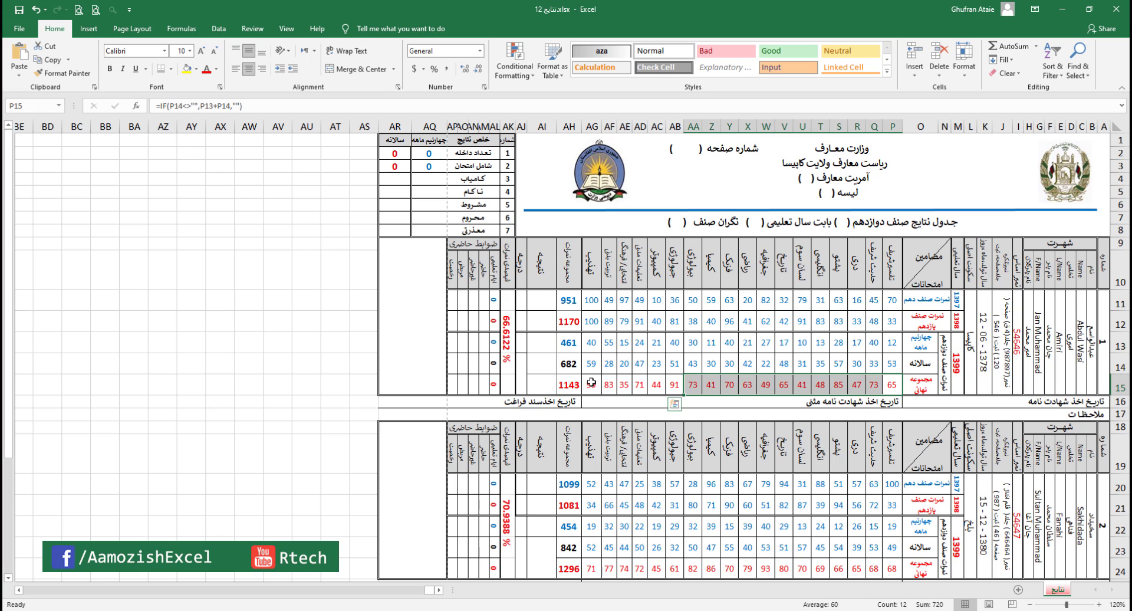
left_click(544, 301)
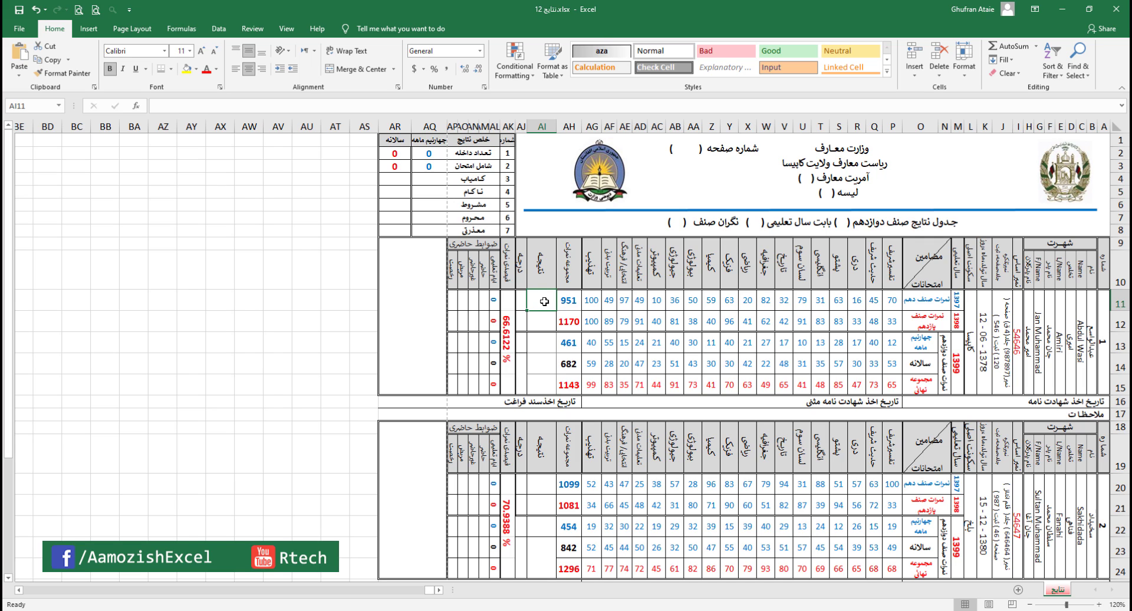
left_click(612, 301)
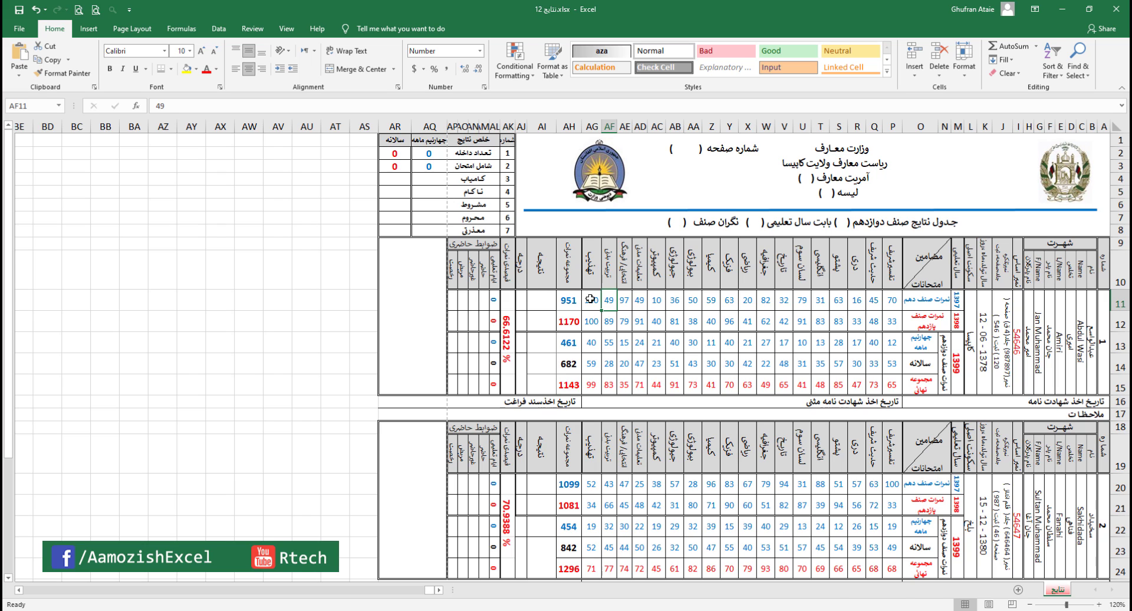
left_click_drag(592, 299, 898, 297)
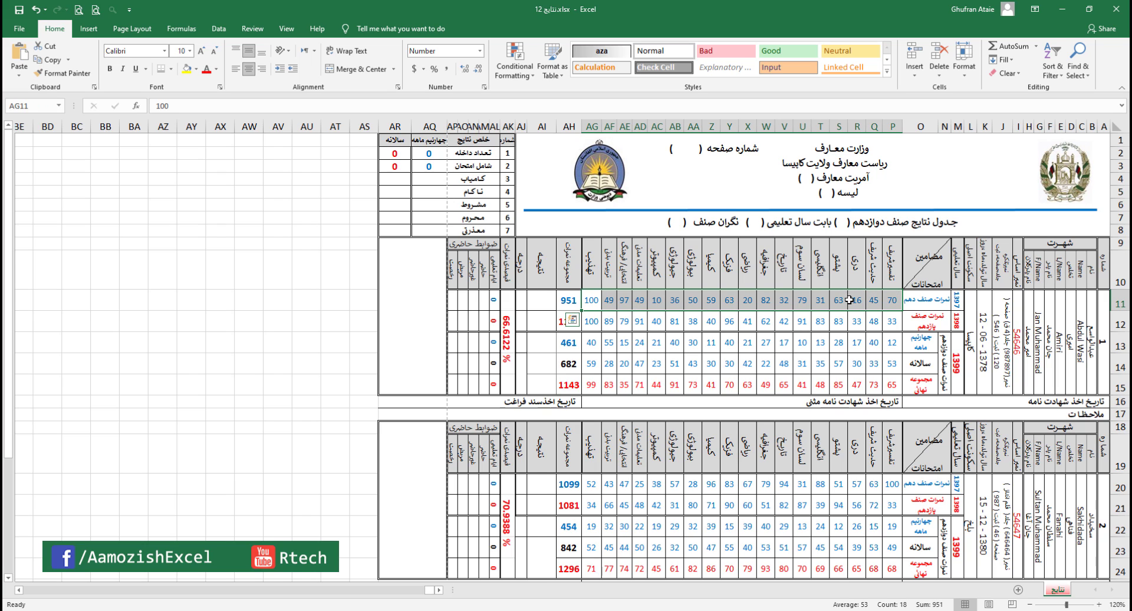
left_click(546, 298)
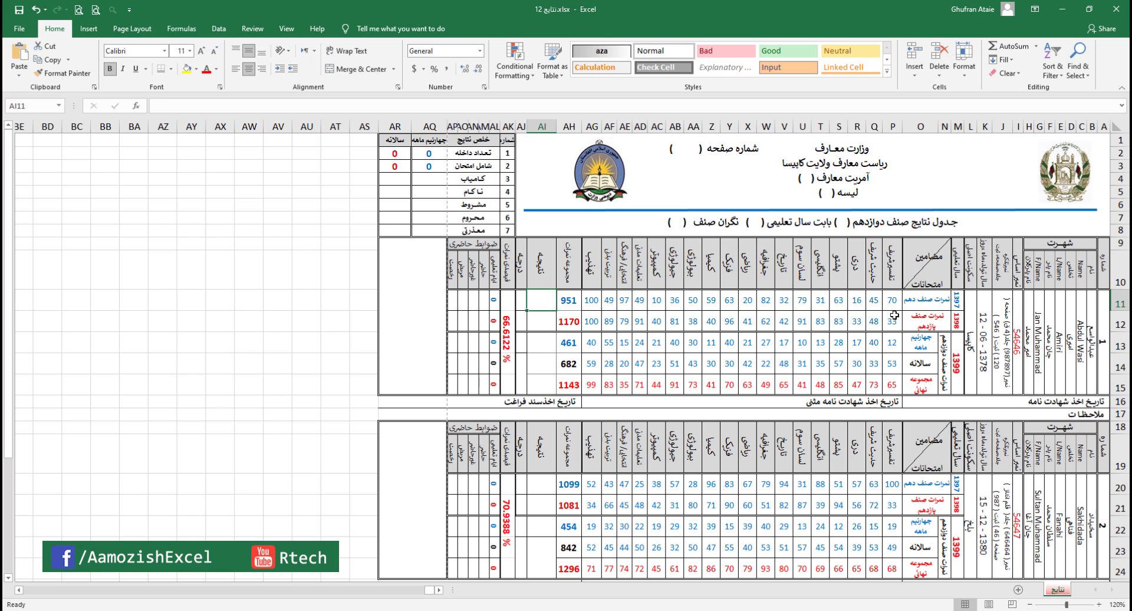
left_click_drag(894, 299, 592, 300)
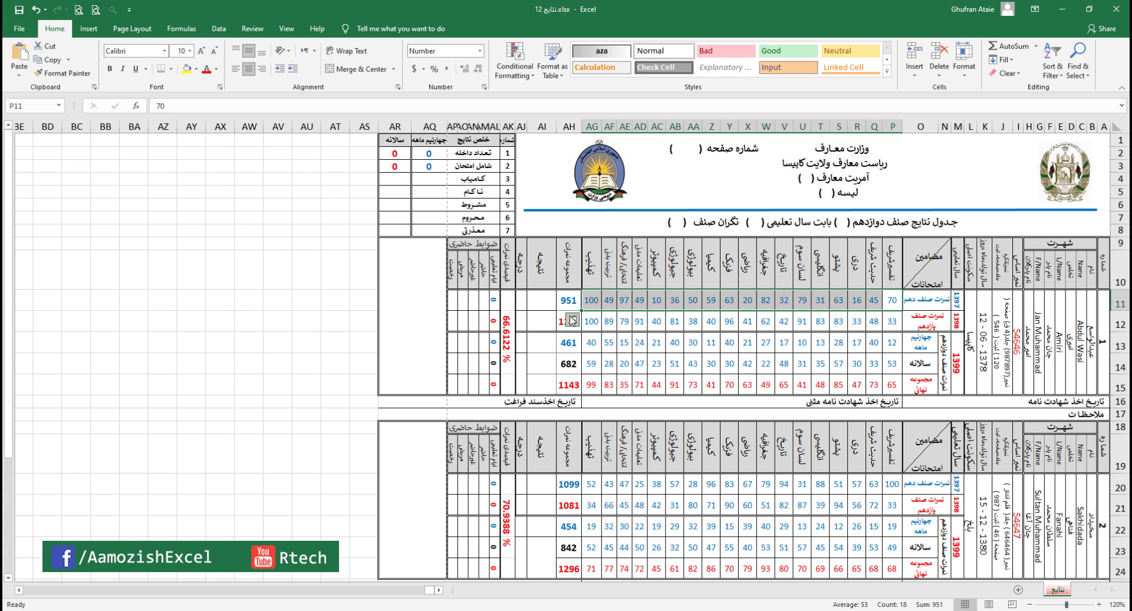
- Enter a COUNTIF formula in AI11 that counts the scores below 40 in P11:AG11
left_click(539, 302)
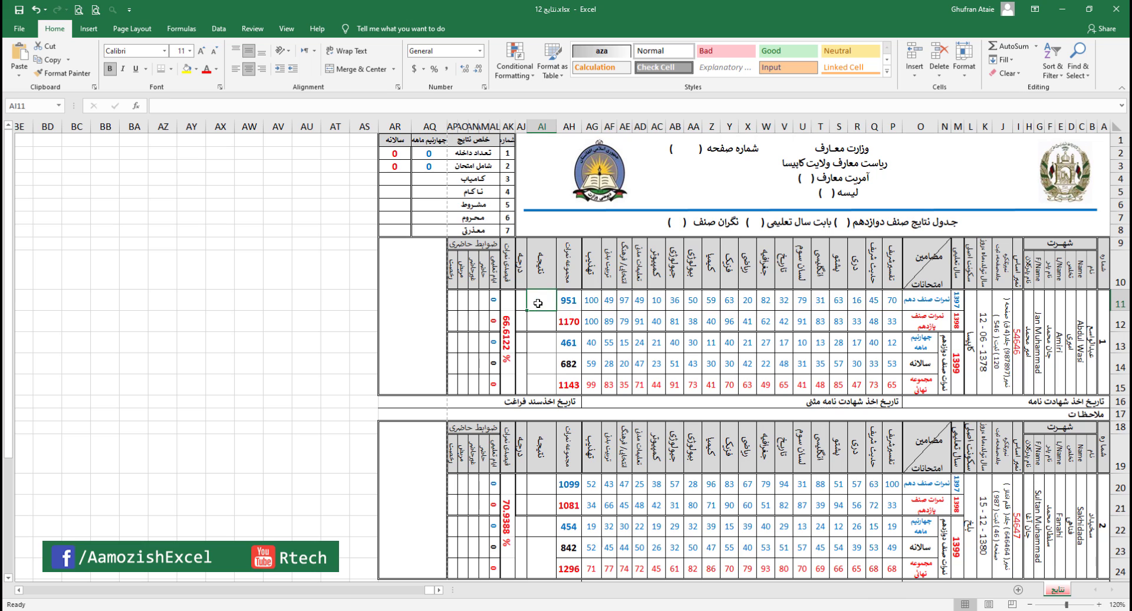
type("=countif")
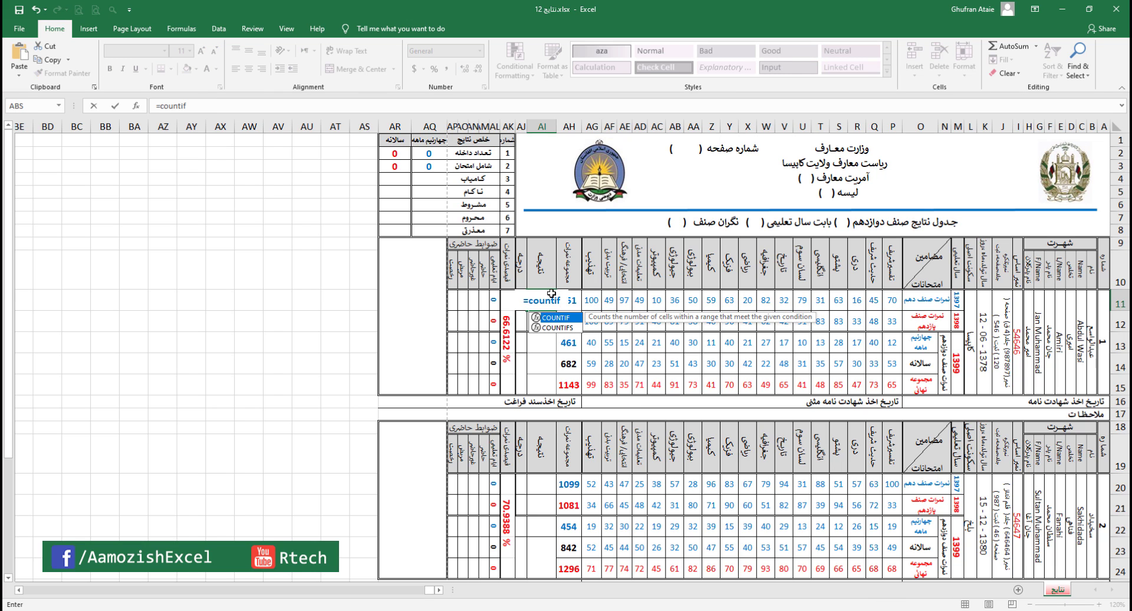
type("(")
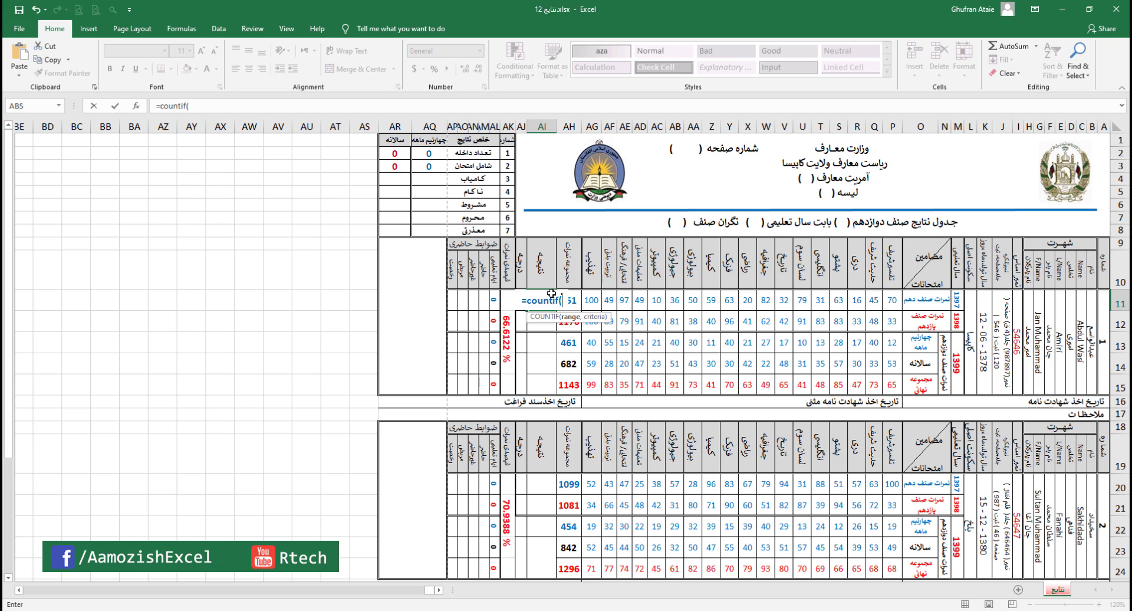
left_click_drag(583, 300, 891, 300)
type(",")
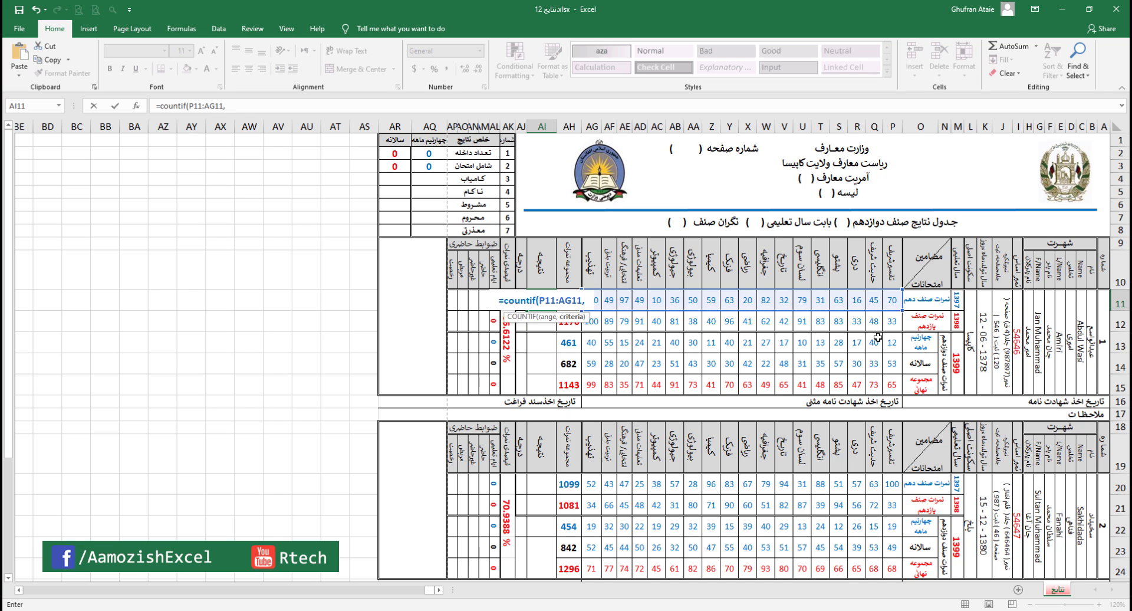
type("\"")
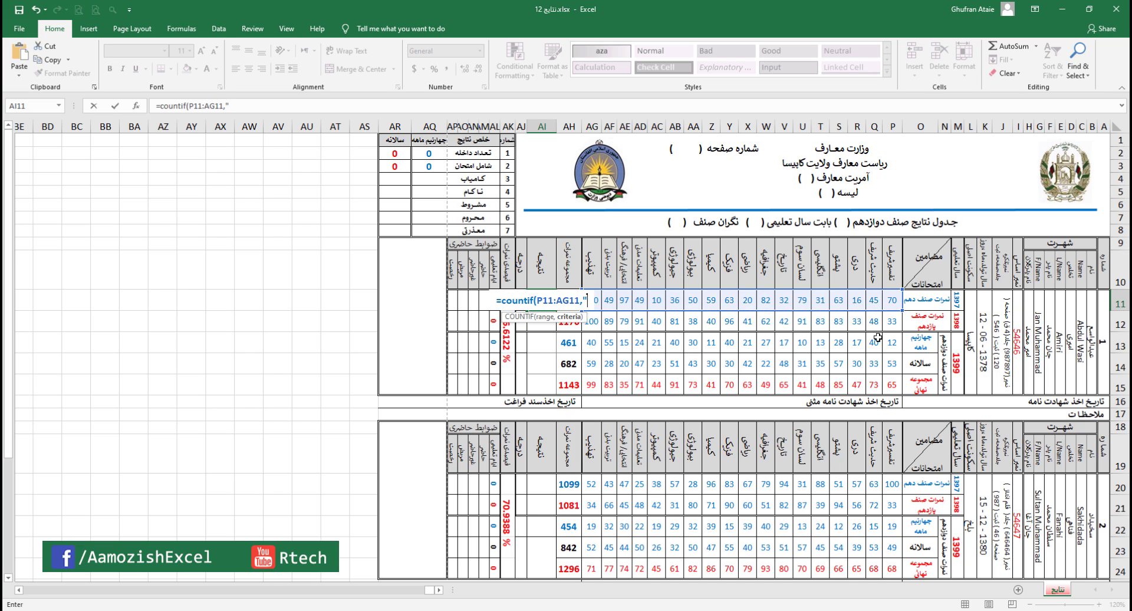
type("<40")
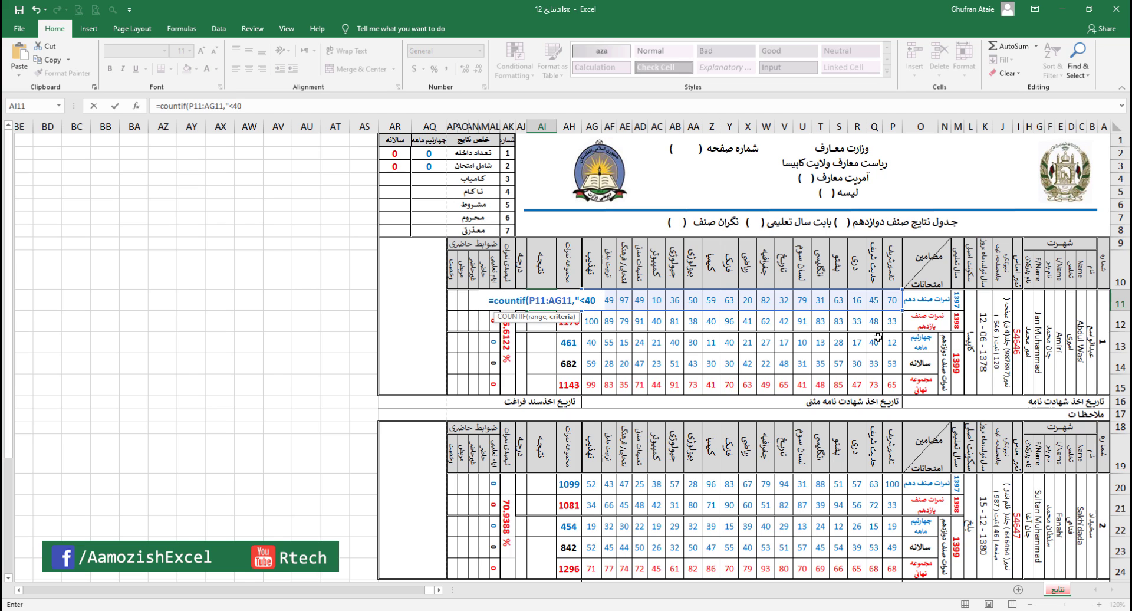
type("\"")
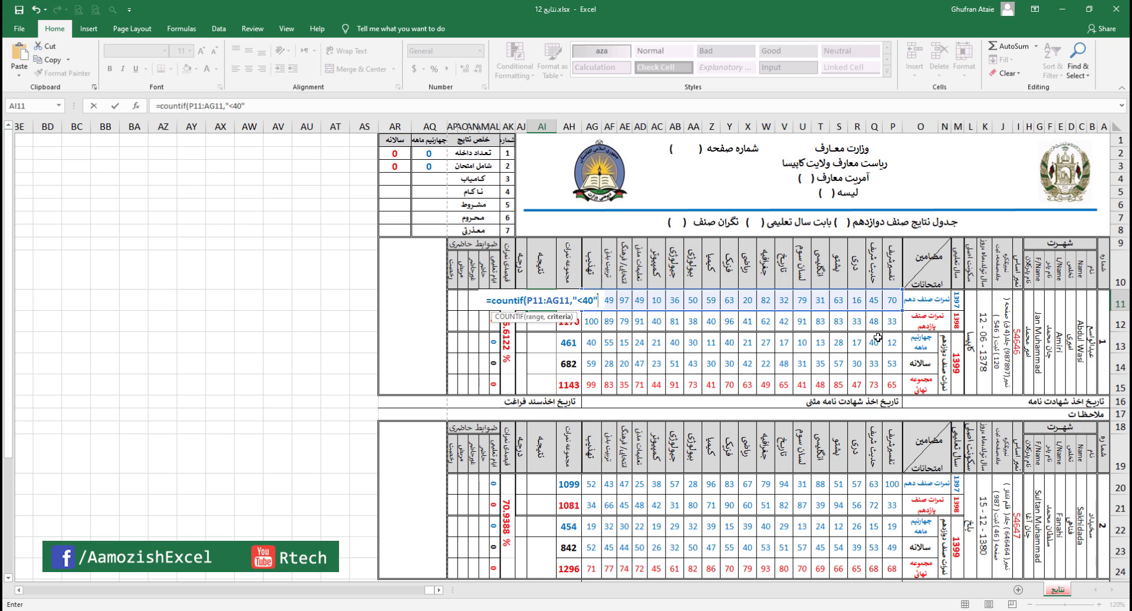
type(")")
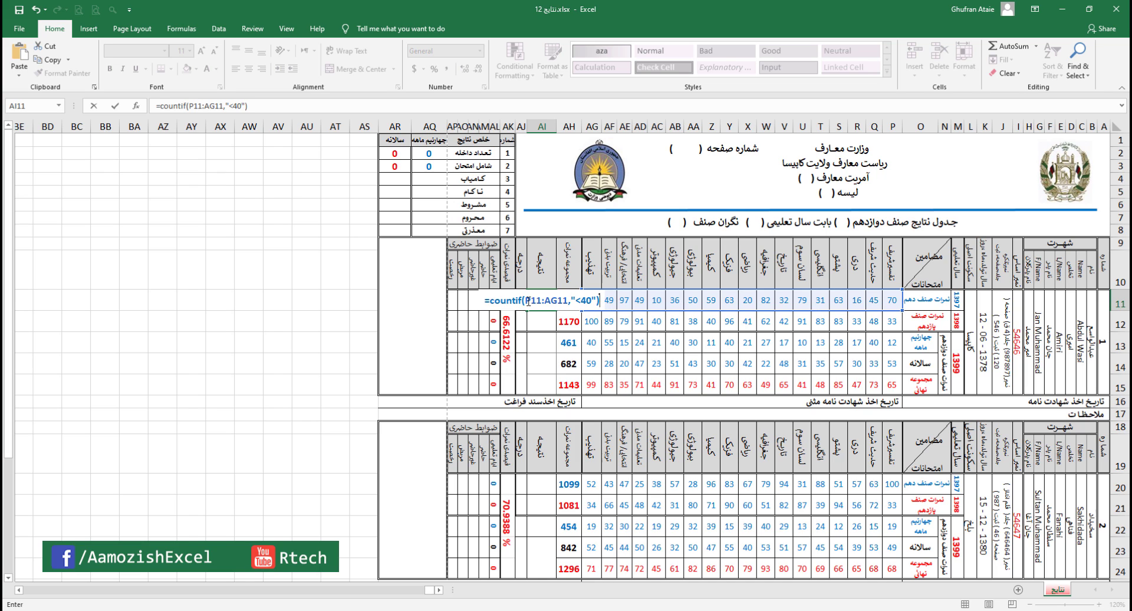
left_click_drag(528, 301, 598, 300)
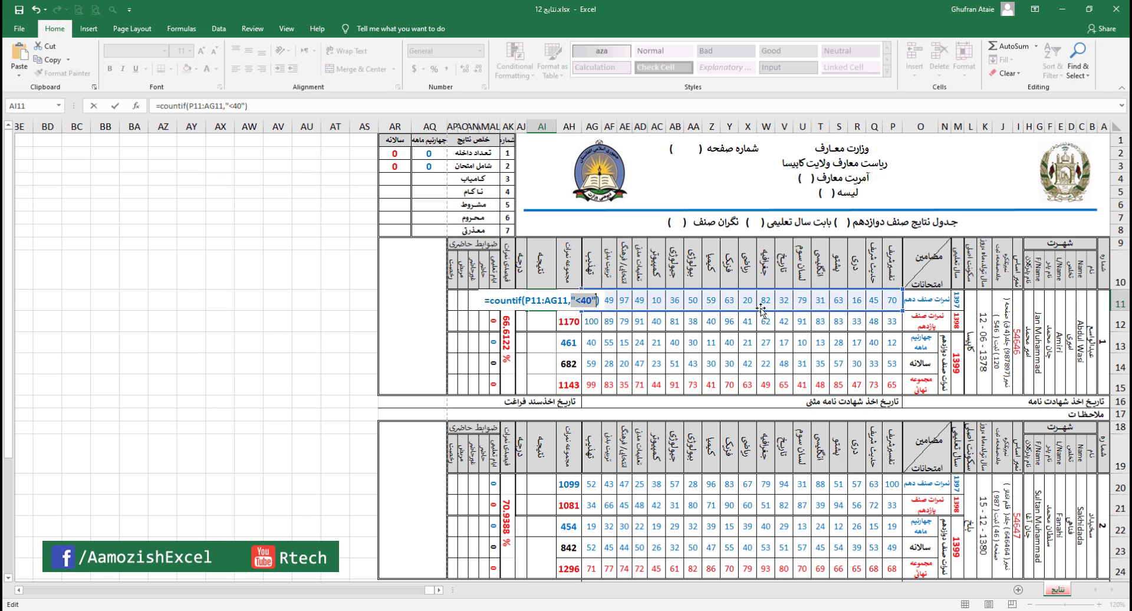
key("Return")
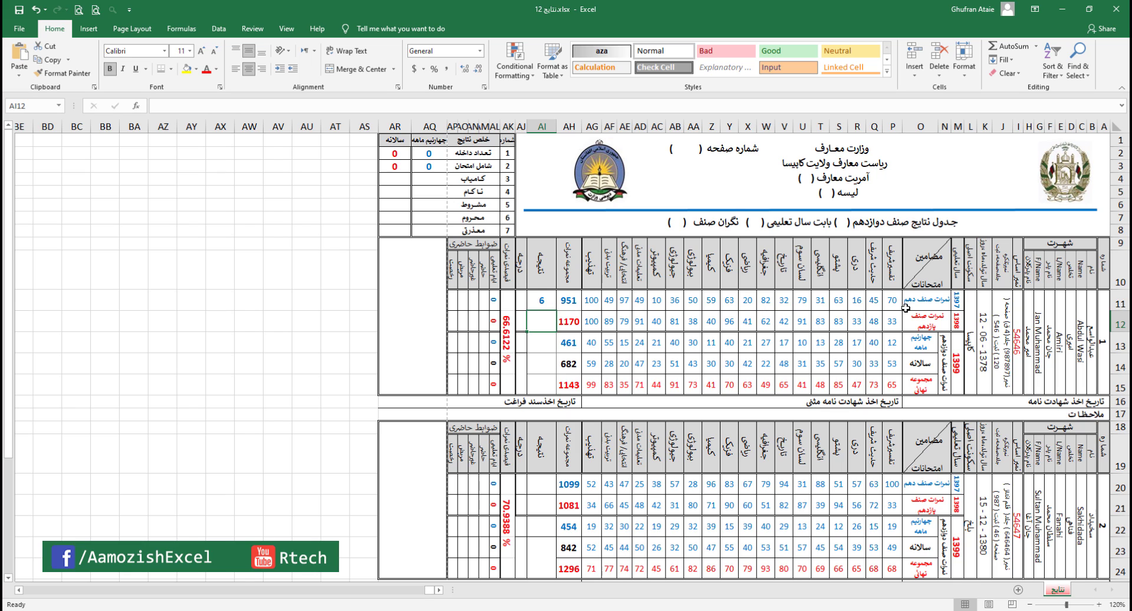
- Highlight scores less than 40 in P11:AG12, P15:AG15, P20:AG21 and P24:AG24 with Light Red Fill with Dark Red Text
left_click_drag(892, 300, 591, 302)
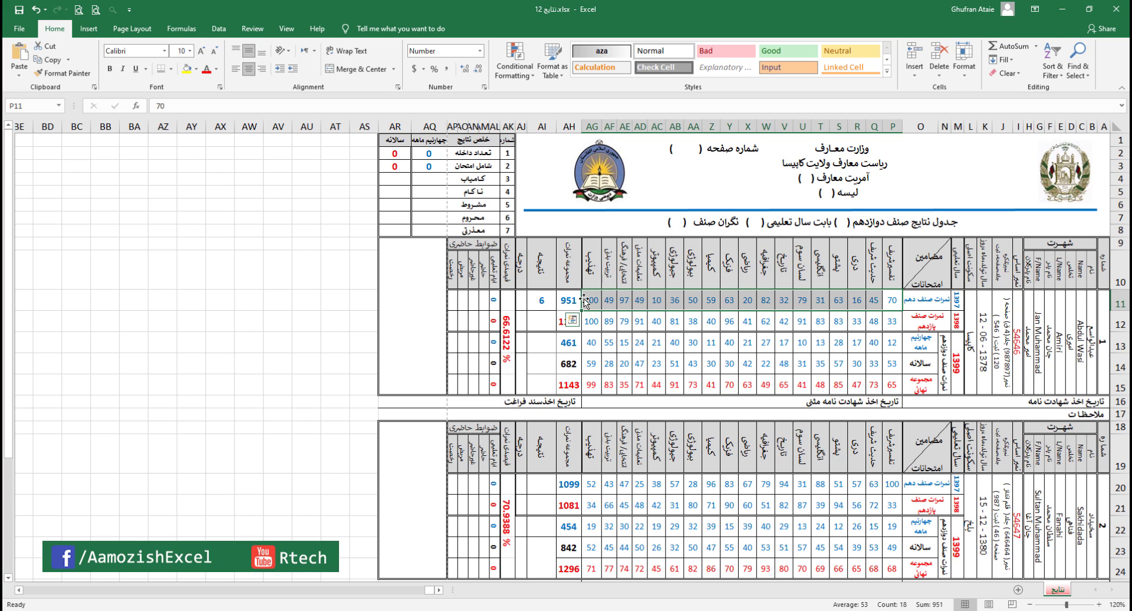
left_click_drag(592, 302, 862, 322)
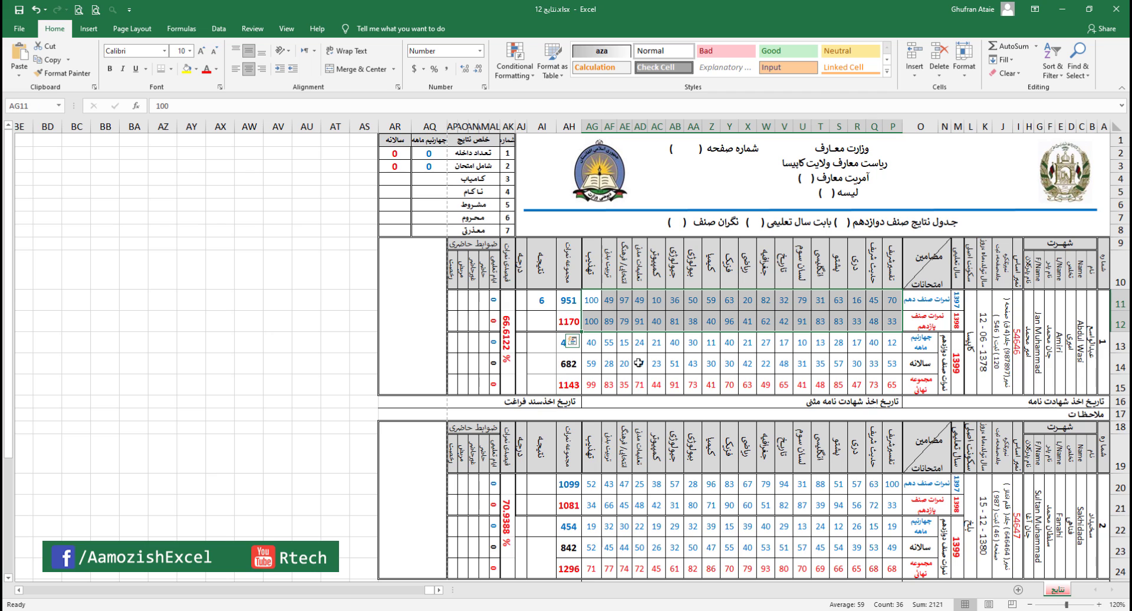
left_click_drag(591, 385, 891, 384)
left_click_drag(592, 484, 890, 506)
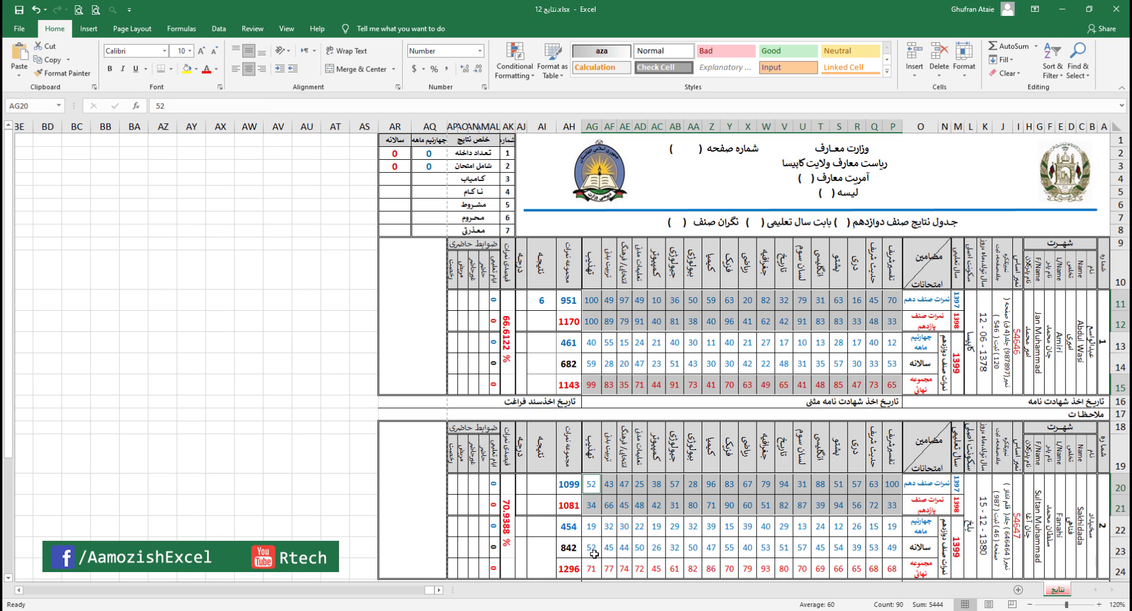
left_click_drag(591, 569, 891, 569)
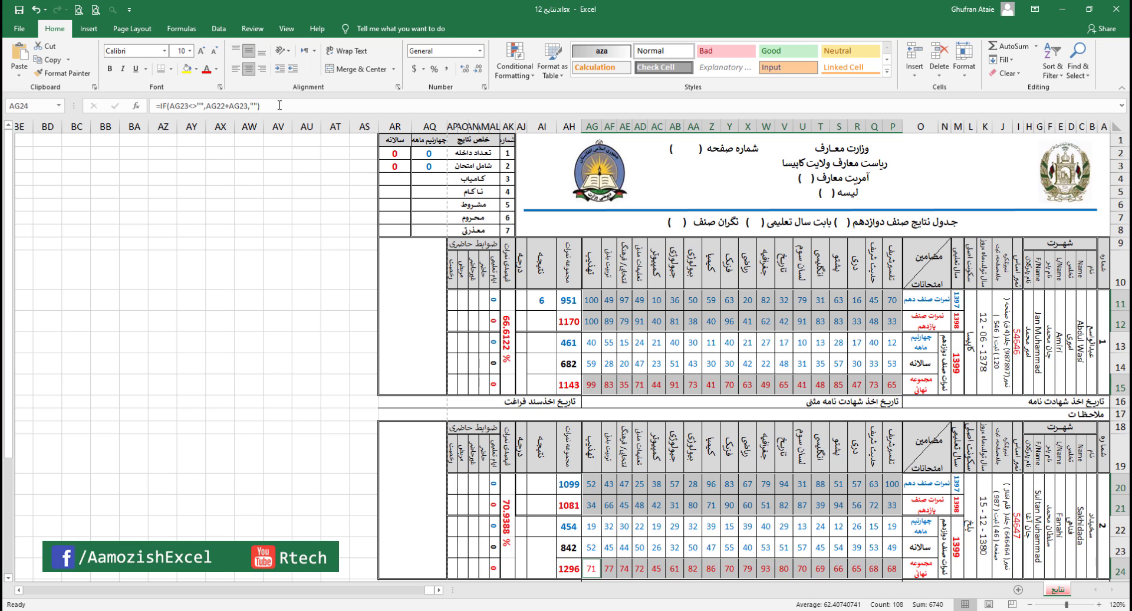
left_click(515, 65)
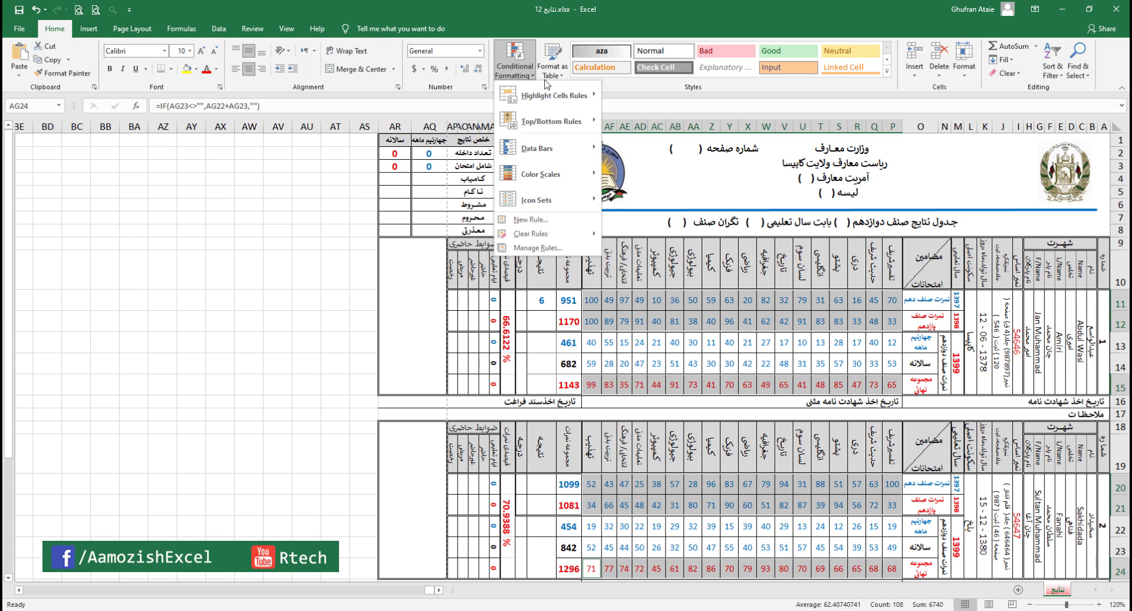
mouse_move(545, 105)
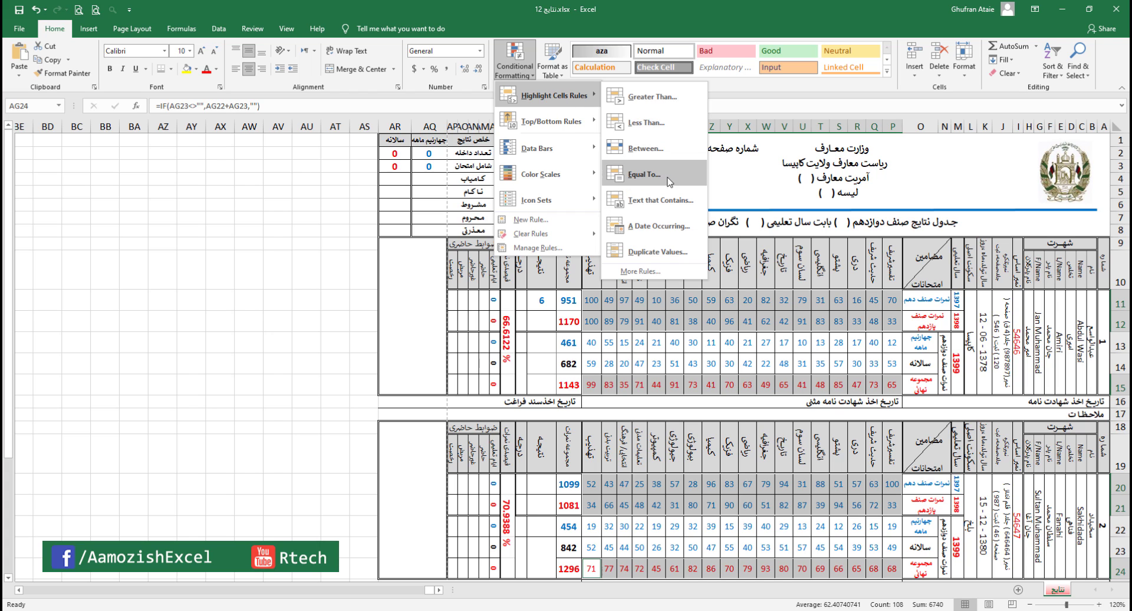
left_click(648, 123)
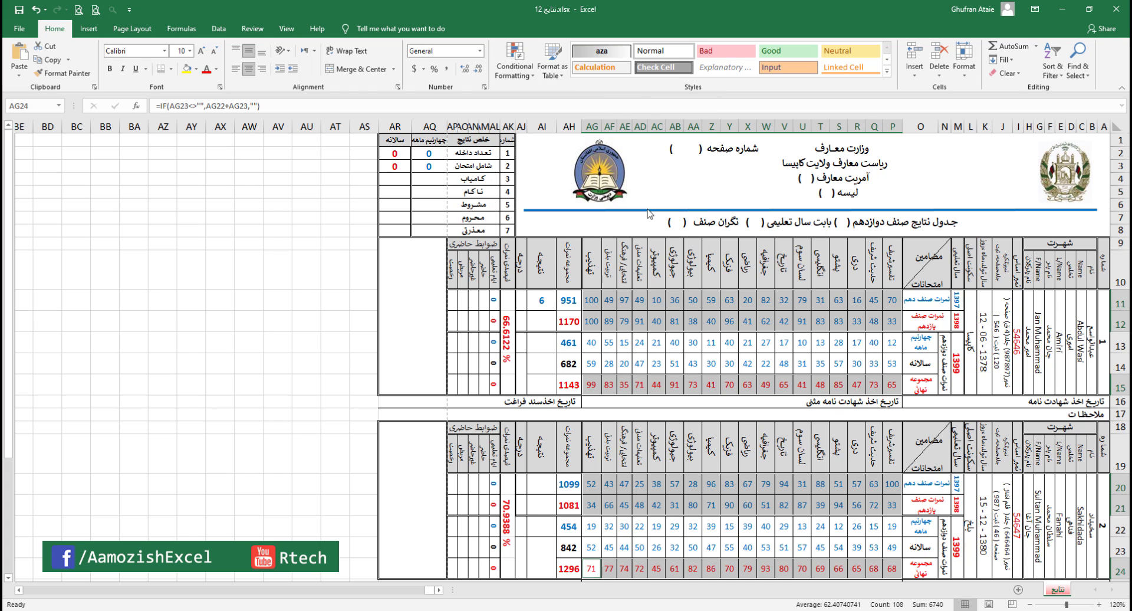
type("4")
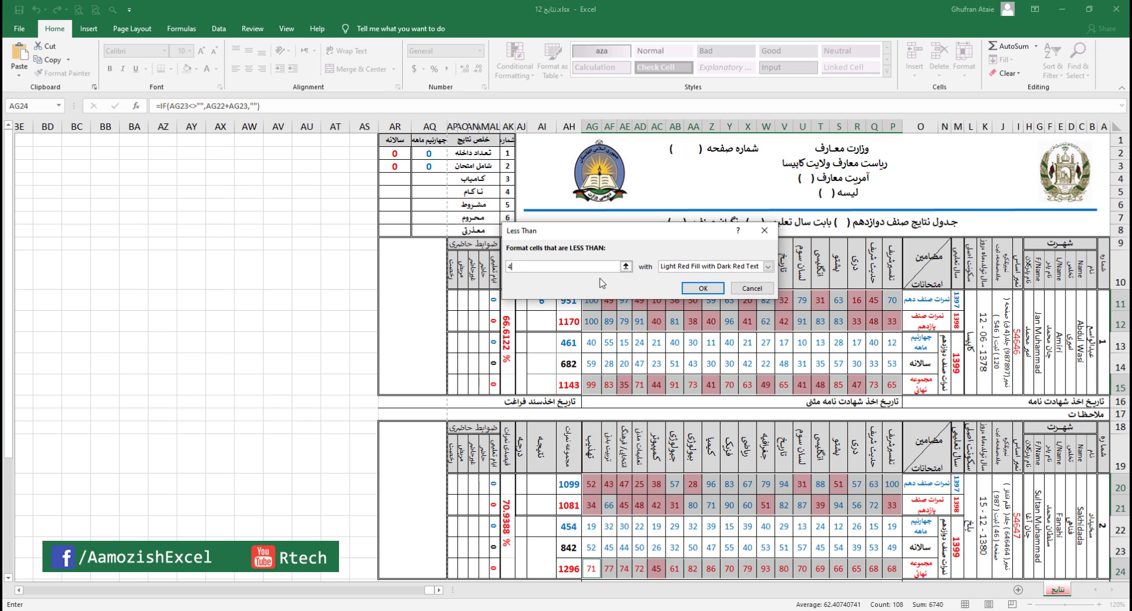
type("0")
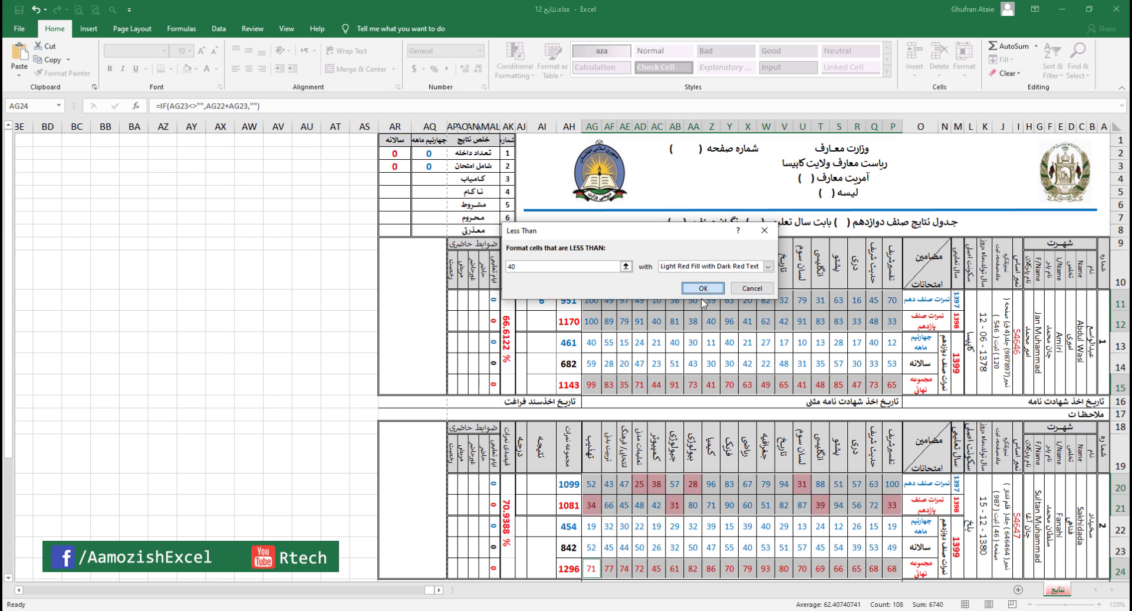
left_click(703, 288)
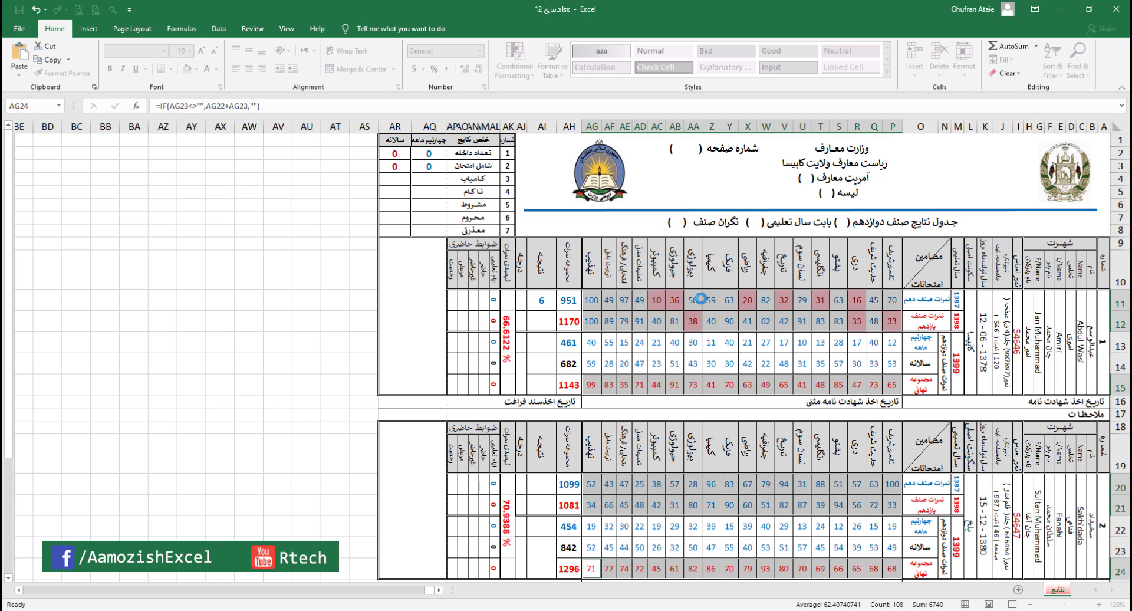
left_click(754, 348)
- Check the highlighted scores in row 11 one by one against the count in AI11
left_click(857, 299)
left_click(815, 299)
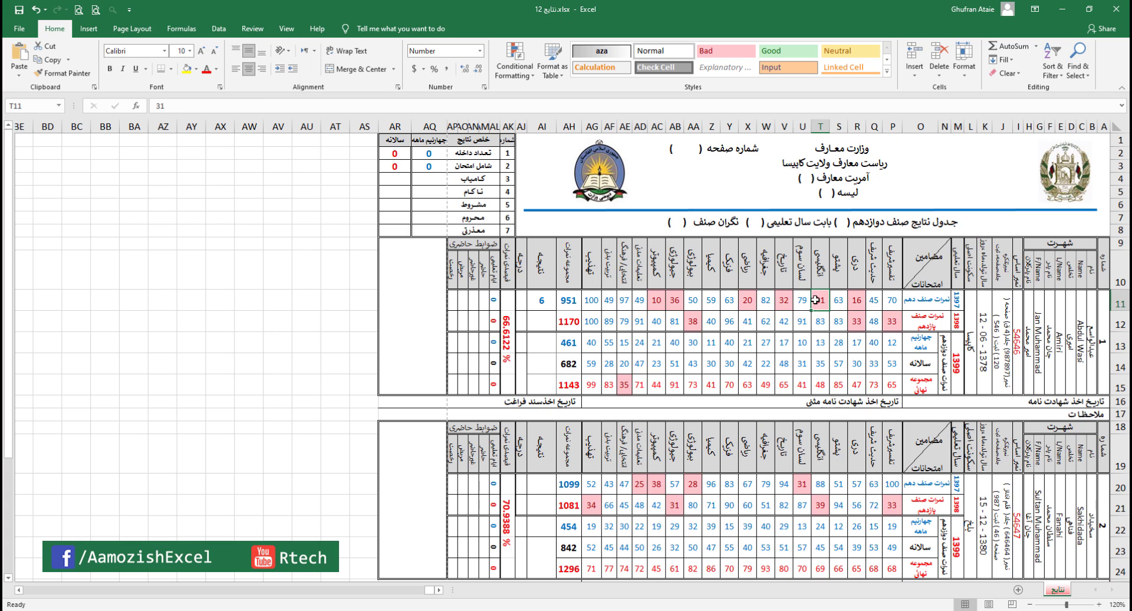
left_click(784, 300)
left_click(748, 299)
left_click(674, 299)
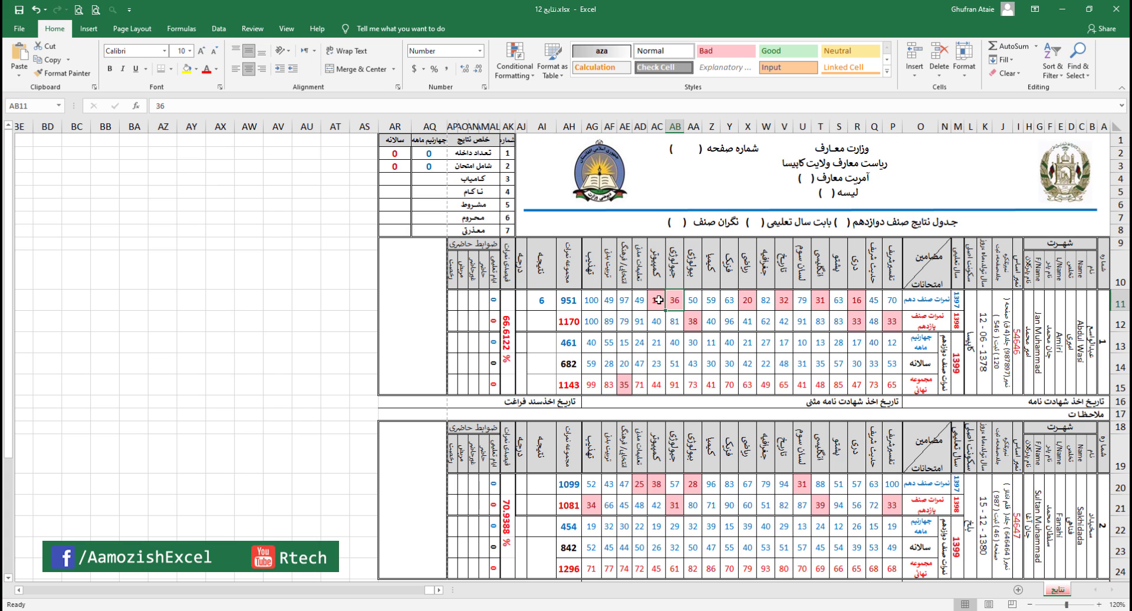
- Change two failing scores in row 11: set AC11 to 45 and X11 to 88
left_click(658, 299)
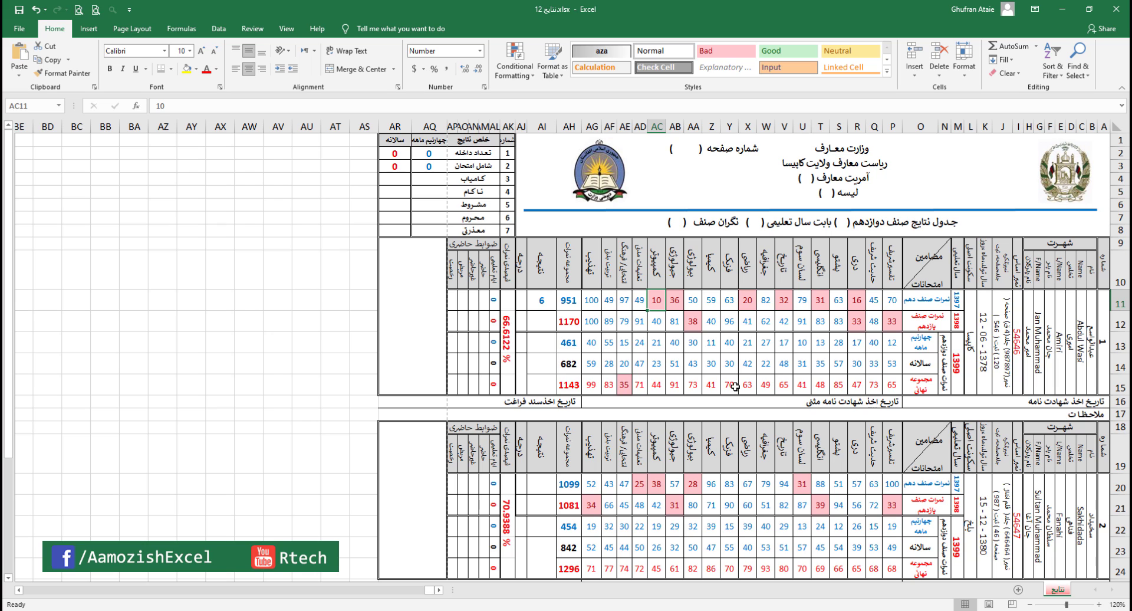
type("45")
key("Return")
key("Up")
key("Right")
key("Right")
key("Right")
key("Right")
key("Right")
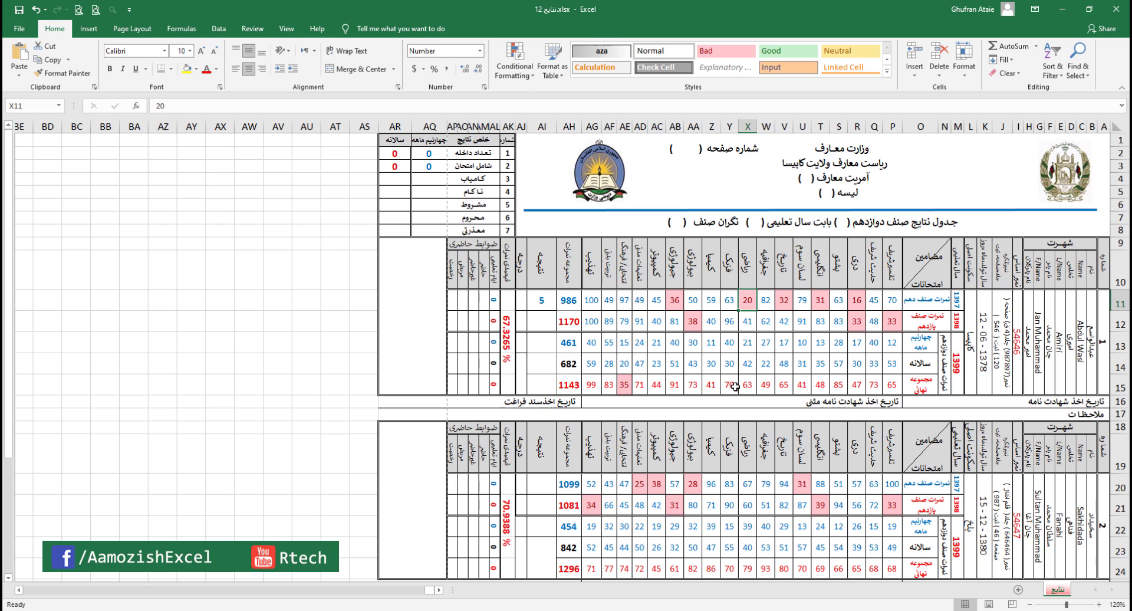
type("88")
key("Right")
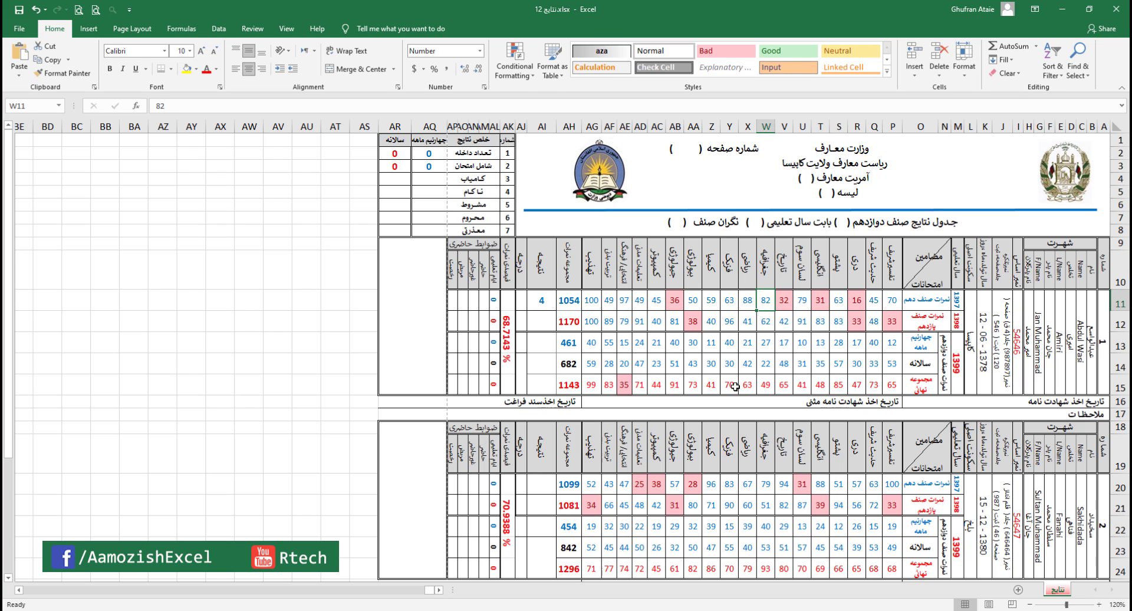
- Set the score in V11 to 95 and compare the scores in P11:AG11 with the count in AI11
key("Right")
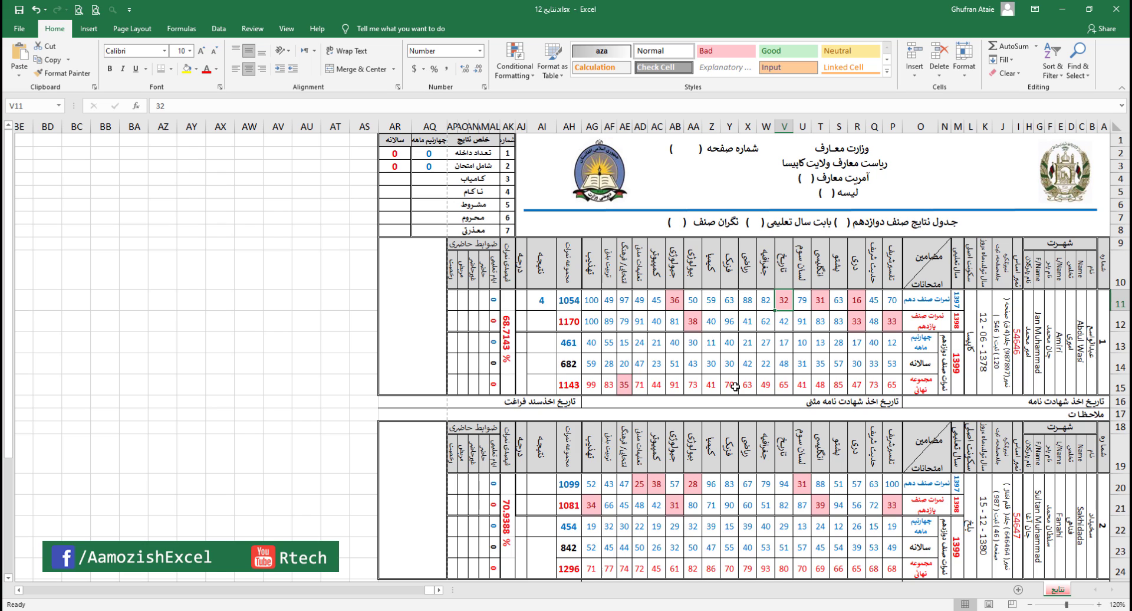
type("95")
key("Return")
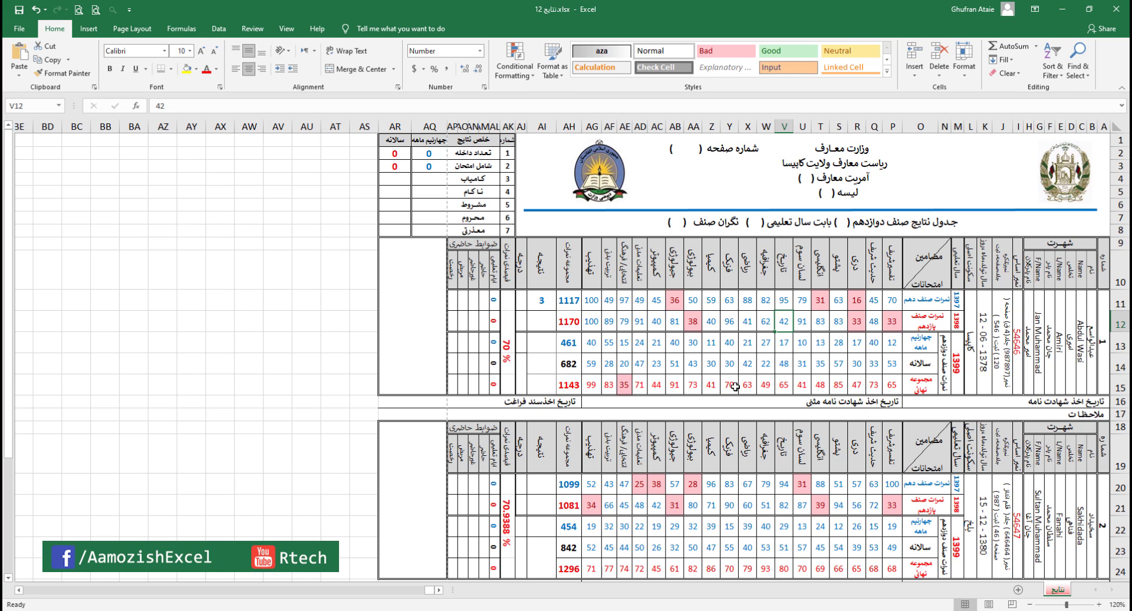
left_click(538, 300)
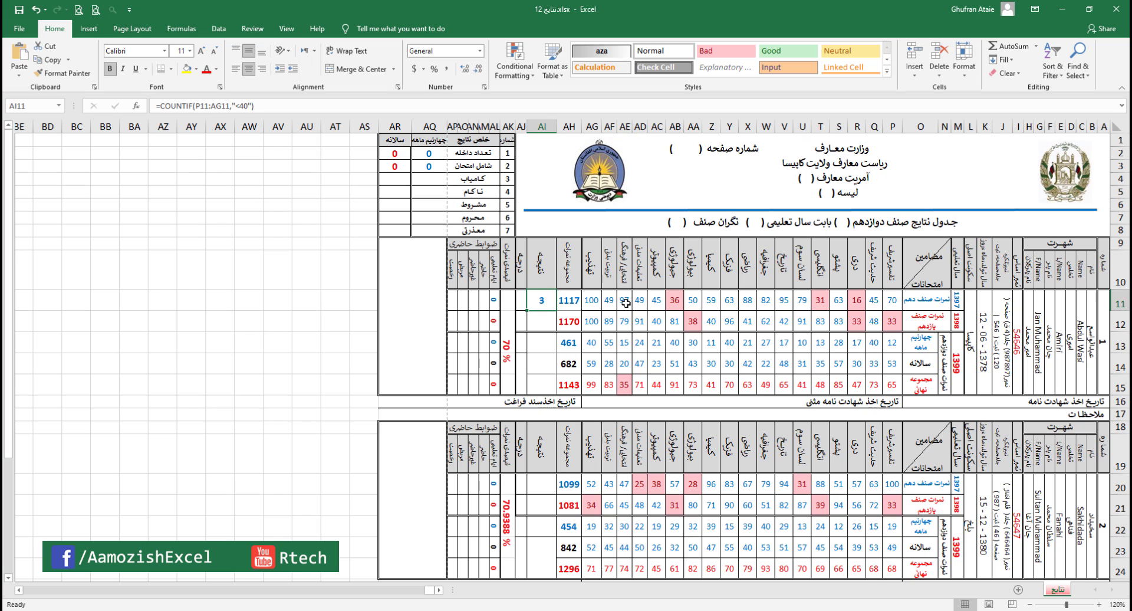
left_click_drag(593, 301, 886, 305)
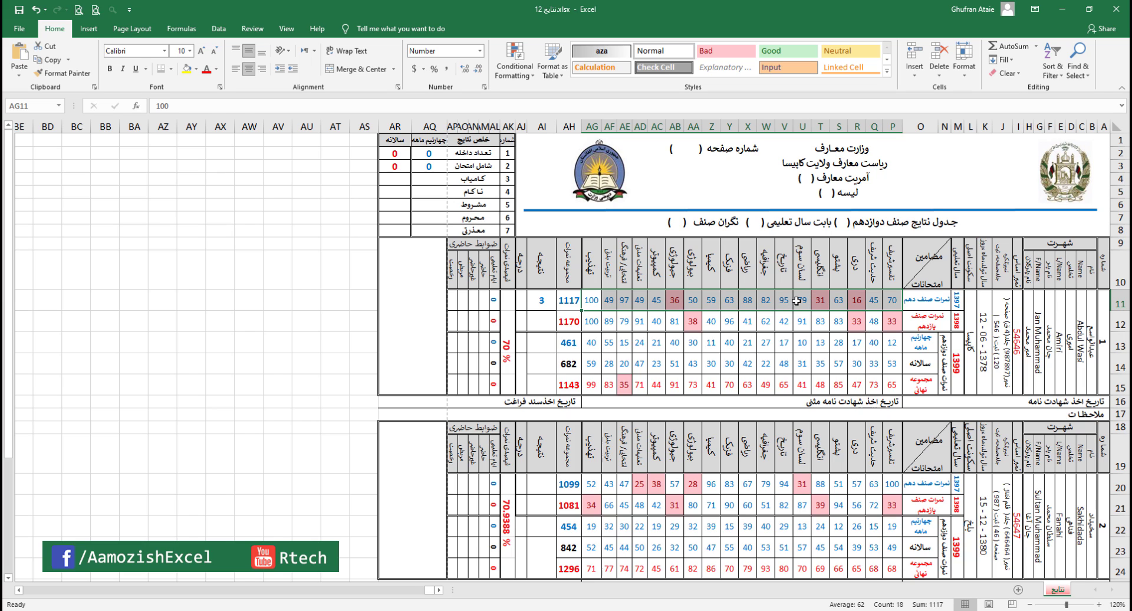
left_click(540, 302)
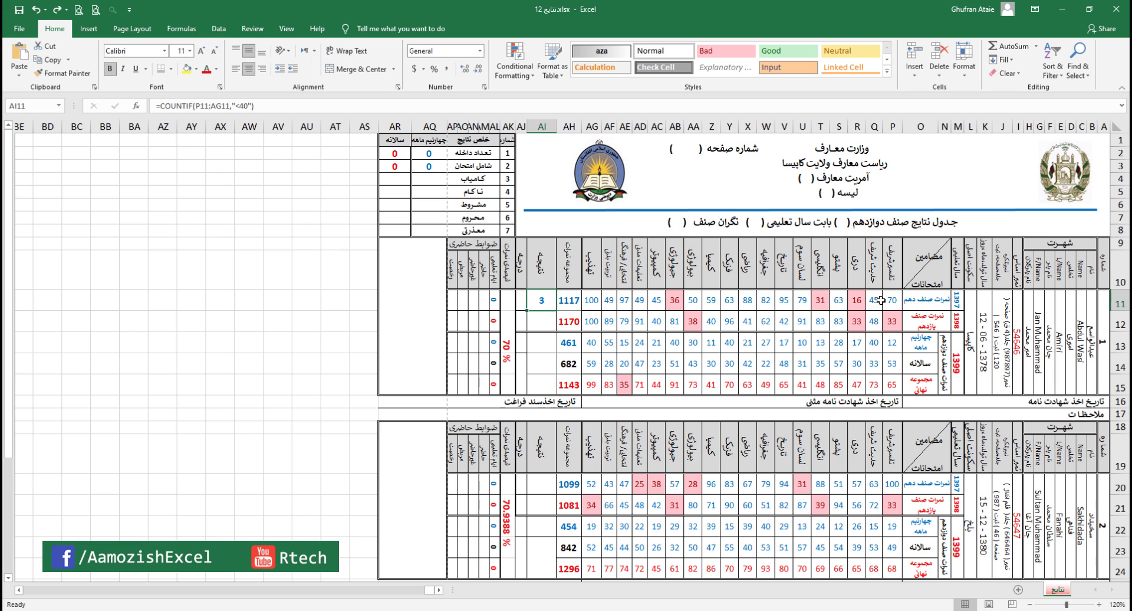
left_click_drag(889, 302, 628, 302)
- Wrap the COUNTIF(P11:AG11,"<40") expression in AI11 inside an IF function
left_click(541, 301)
left_click(257, 106)
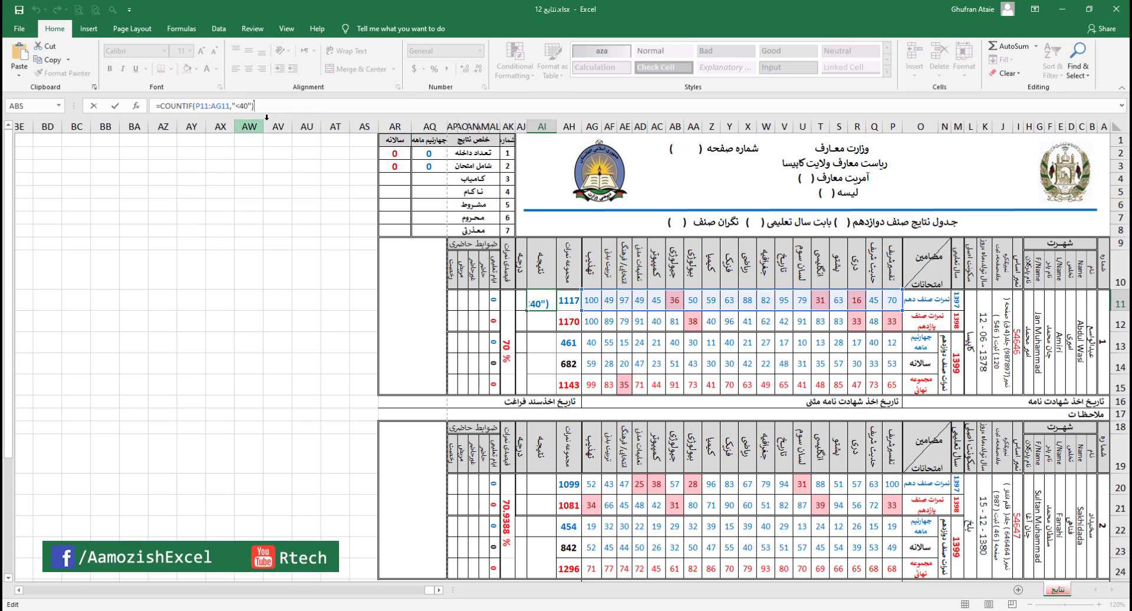
left_click_drag(257, 106, 163, 104)
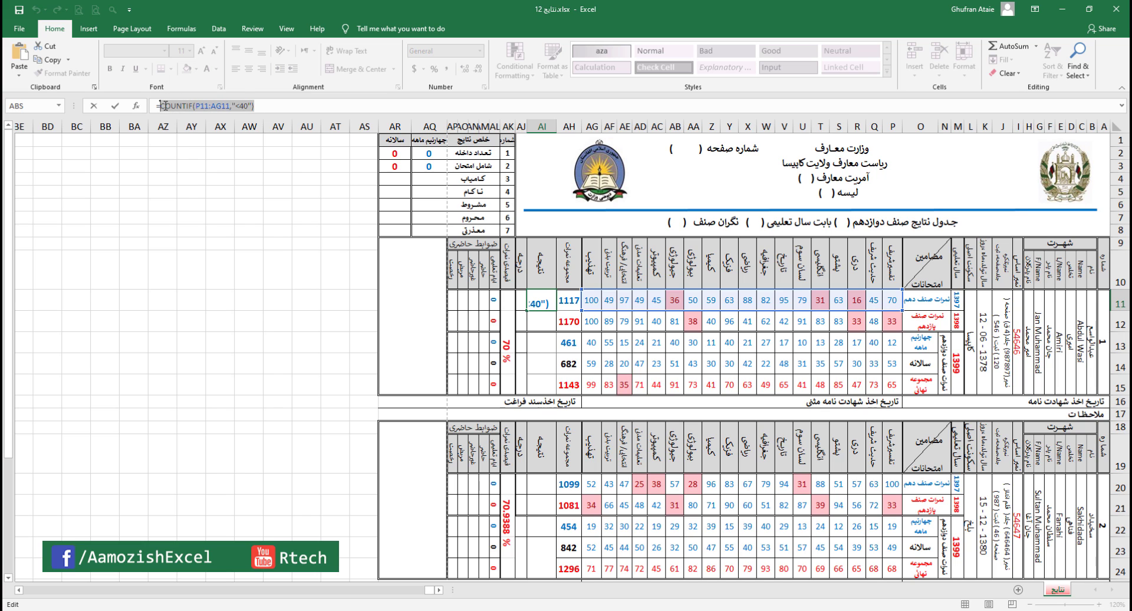
right_click(163, 105)
left_click(189, 114)
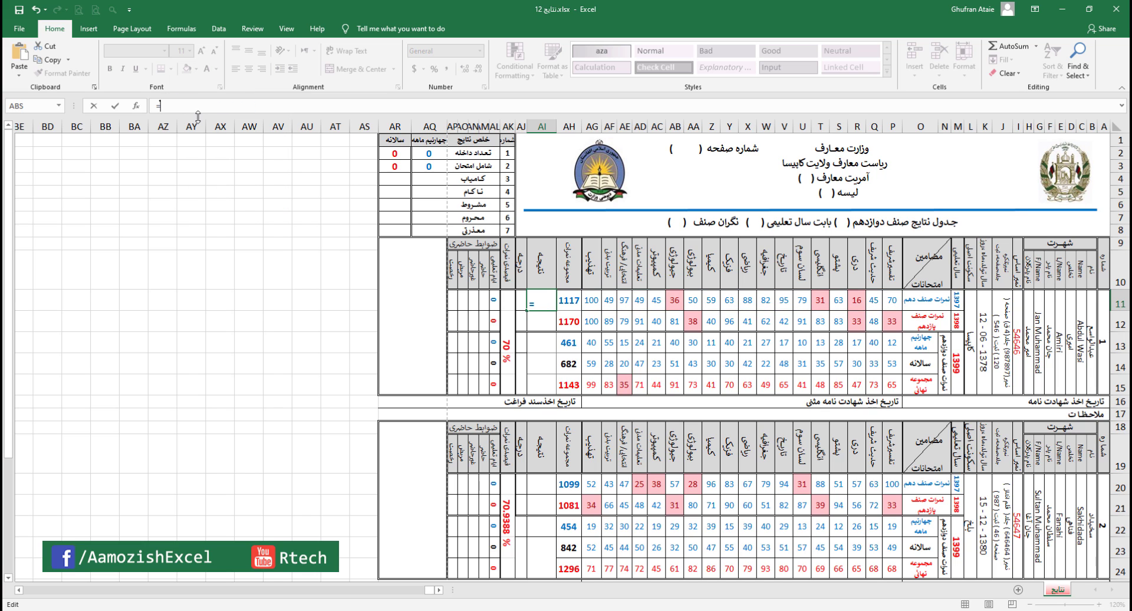
type("if(")
type("COUNTIF(P11:AG11,\"<40\"))")
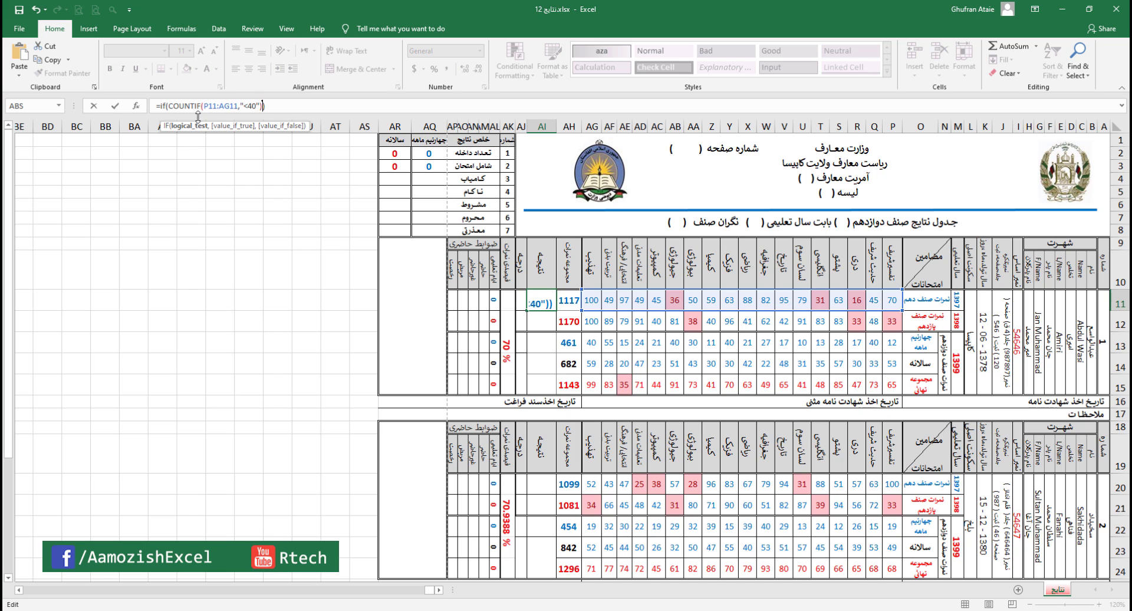
- Make the IF test whether the COUNTIF equals 3 and return "کامیاب" when true, leaving the false value open
left_click(167, 106)
left_click(267, 106)
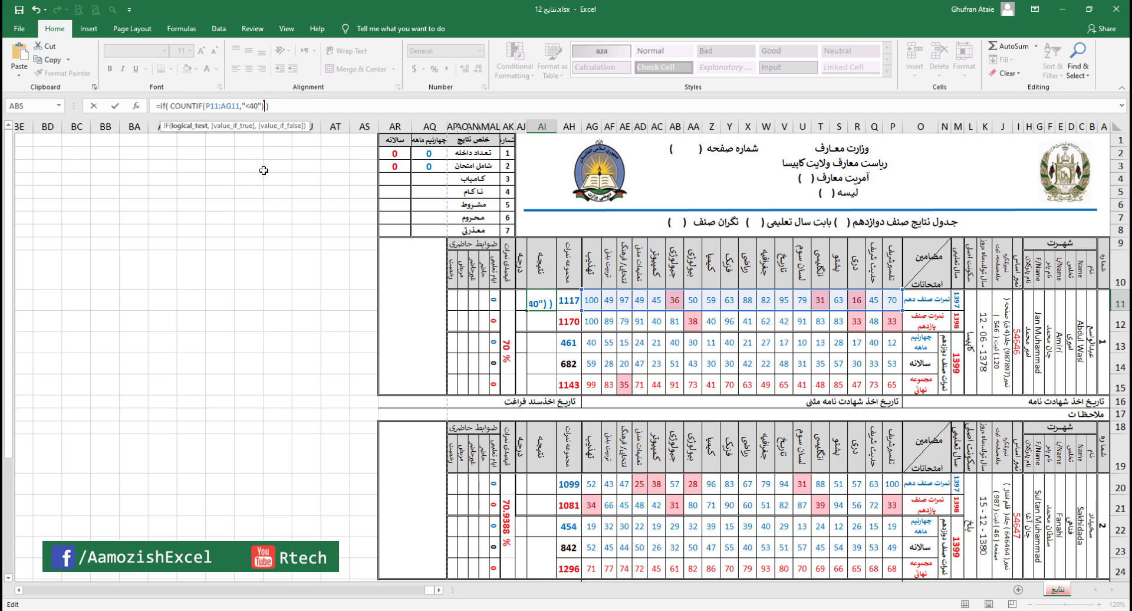
type("=3,")
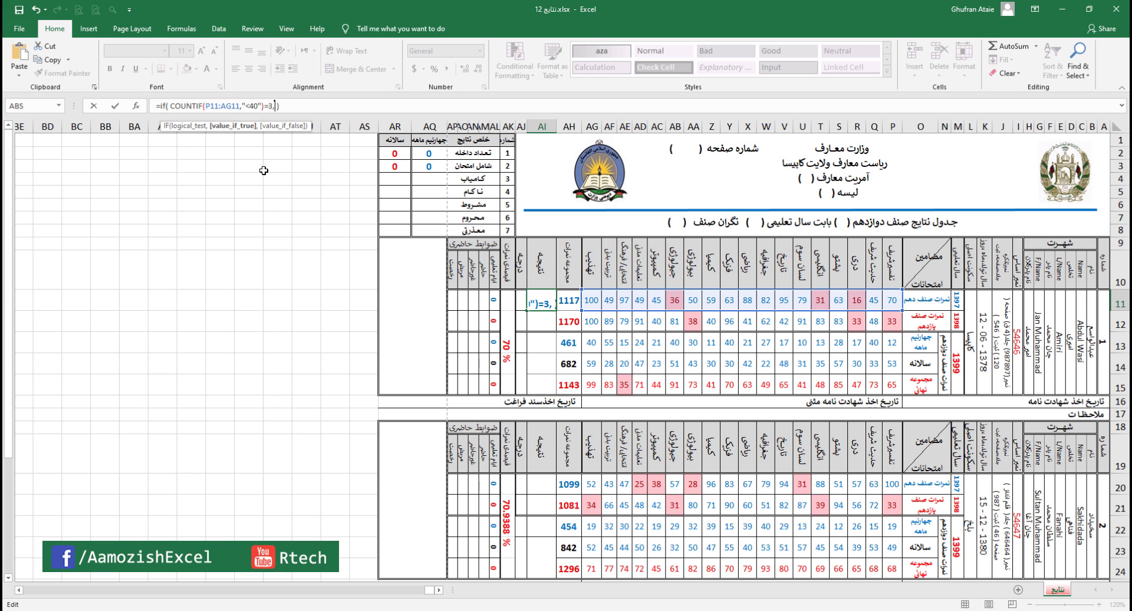
type("9")
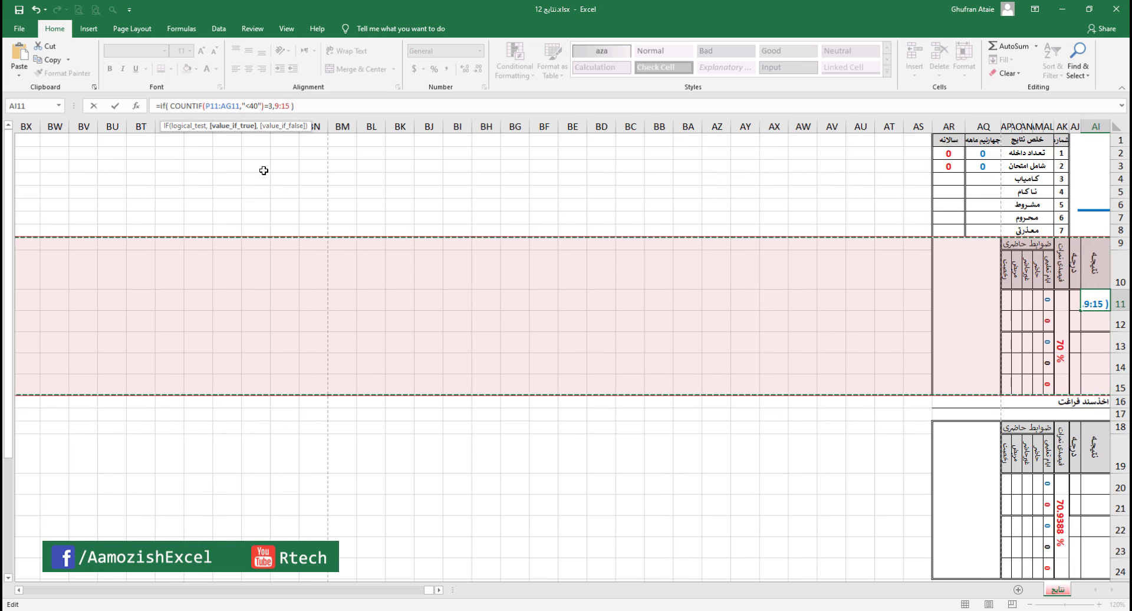
key("BackSpace")
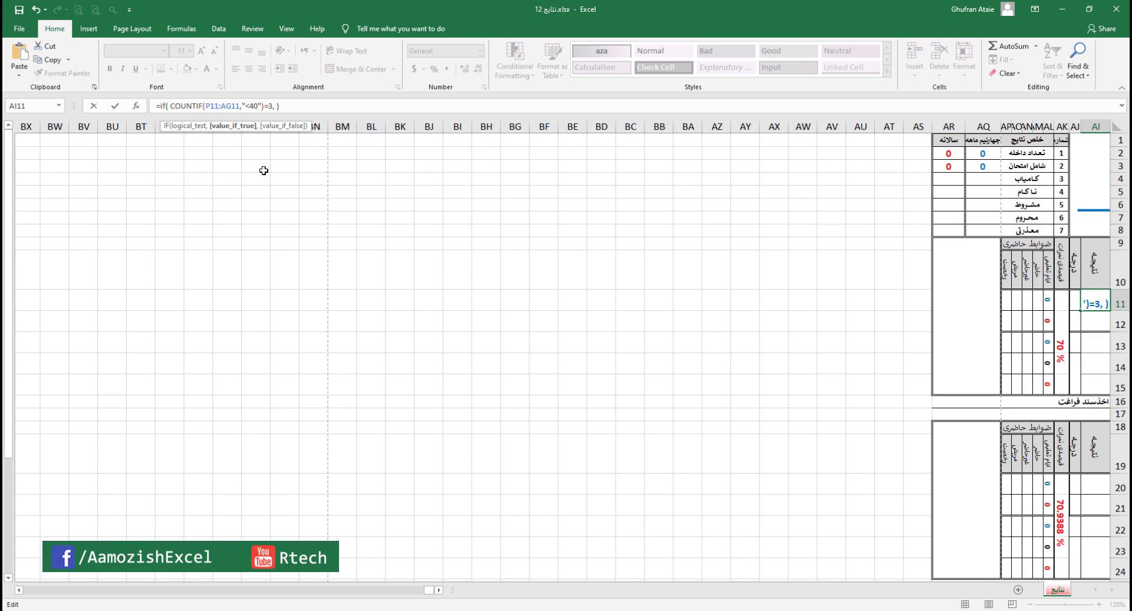
type("\"کامیاب\",")
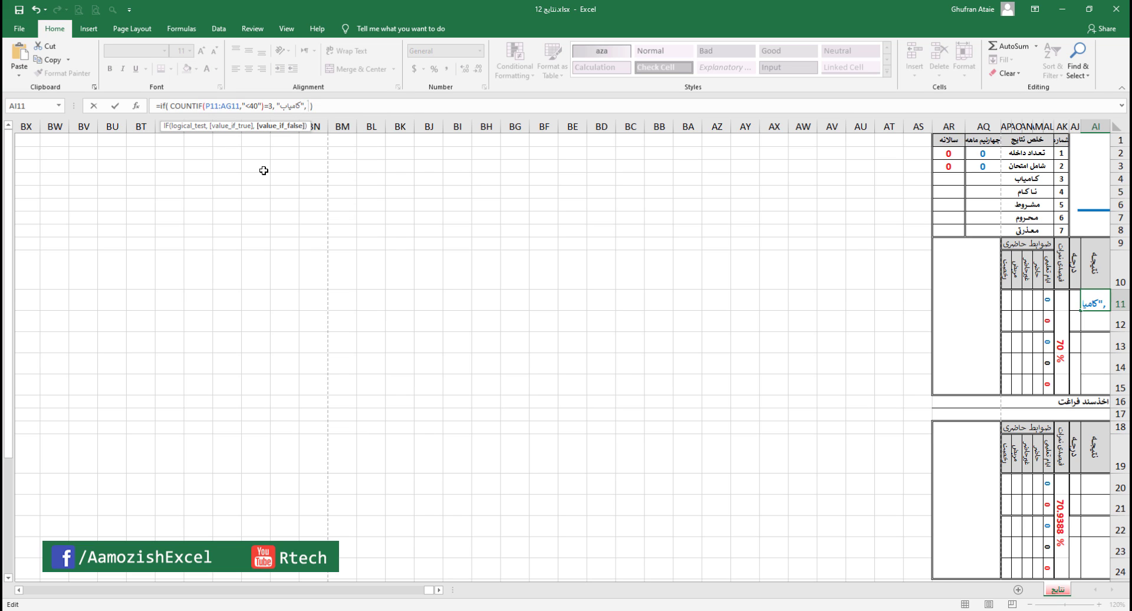
- Copy the IF expression in the AI11 formula and paste it as the false value of the first IF
left_click(440, 590)
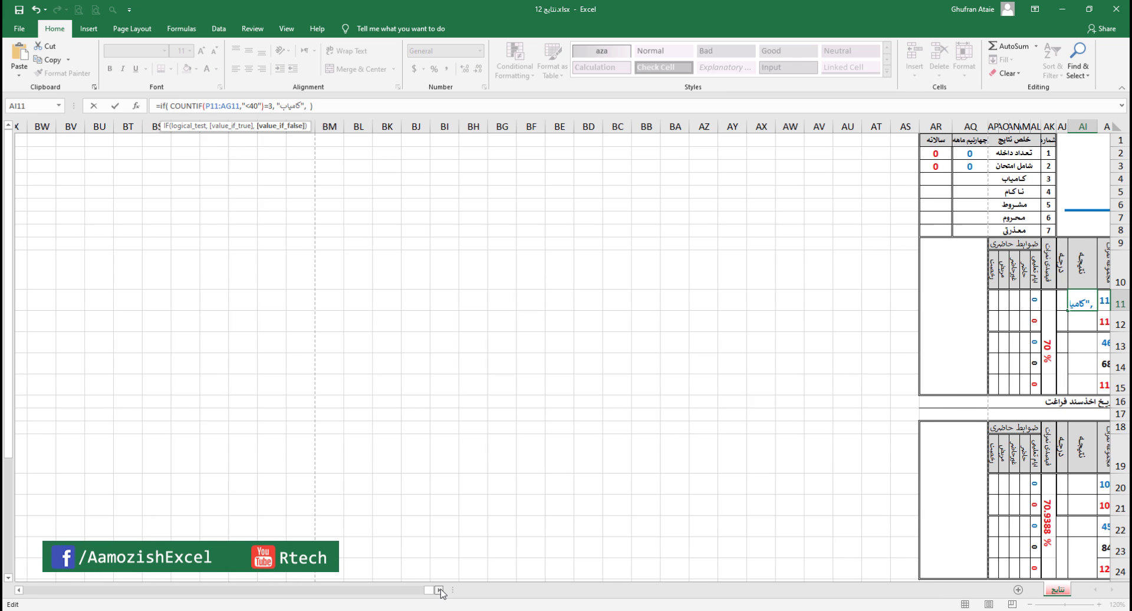
left_click(440, 590)
left_click(440, 590)
left_click(440, 590)
left_click(440, 590)
left_click(441, 590)
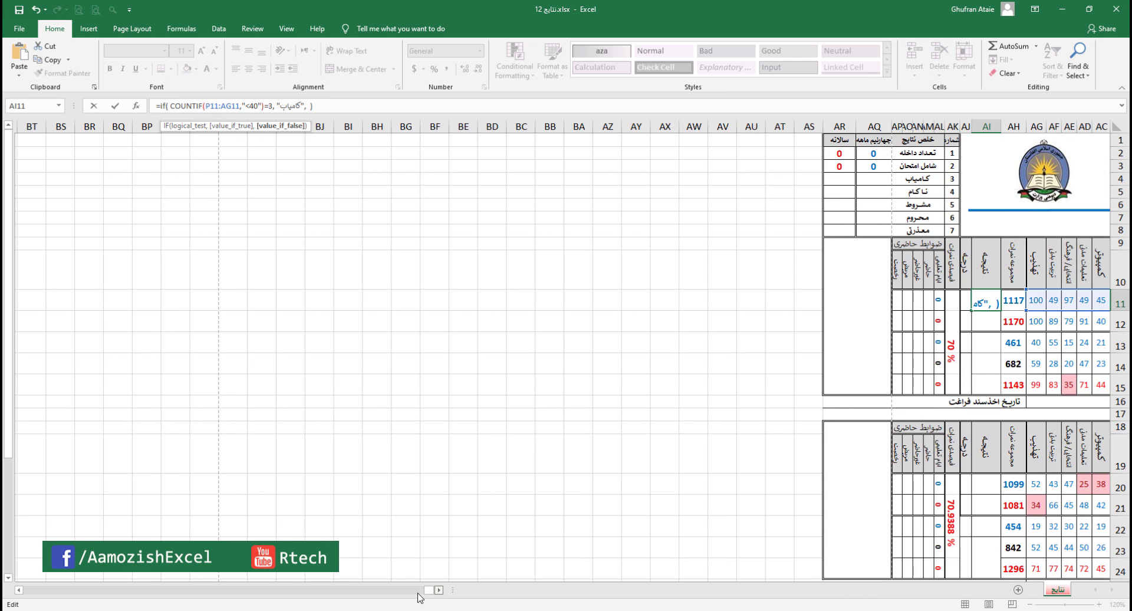
left_click_drag(429, 590, 477, 595)
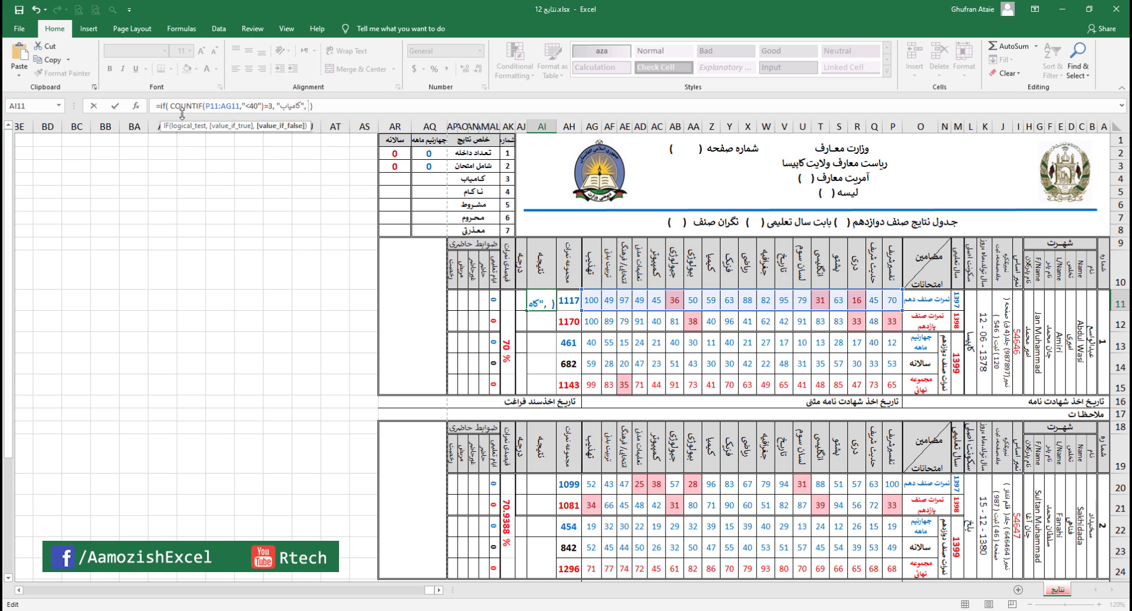
left_click_drag(161, 106, 302, 106)
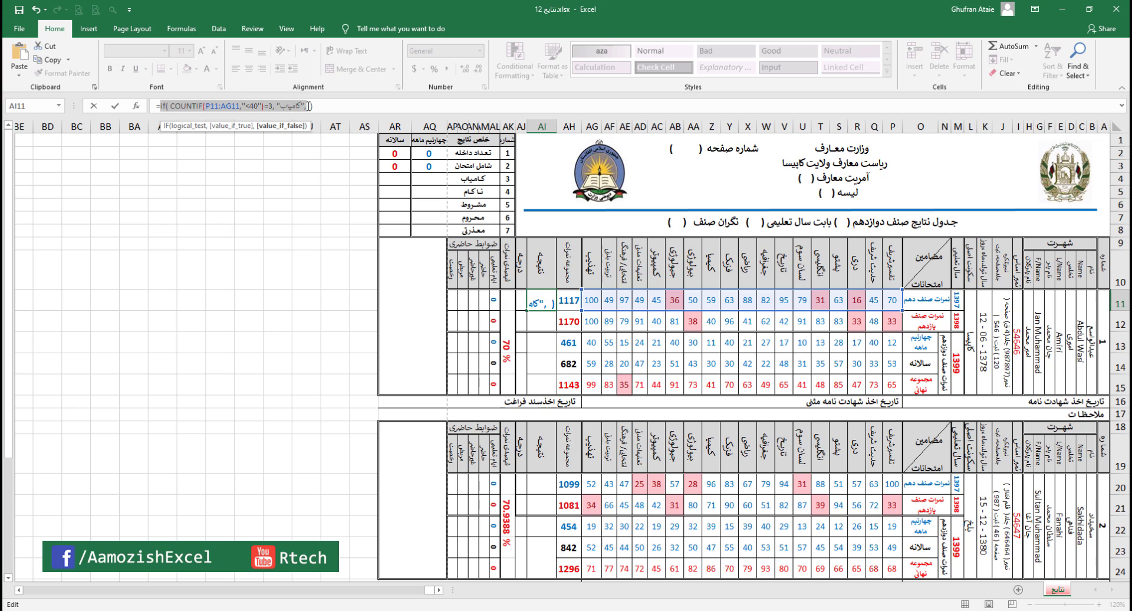
right_click(288, 105)
left_click(331, 126)
left_click(311, 106)
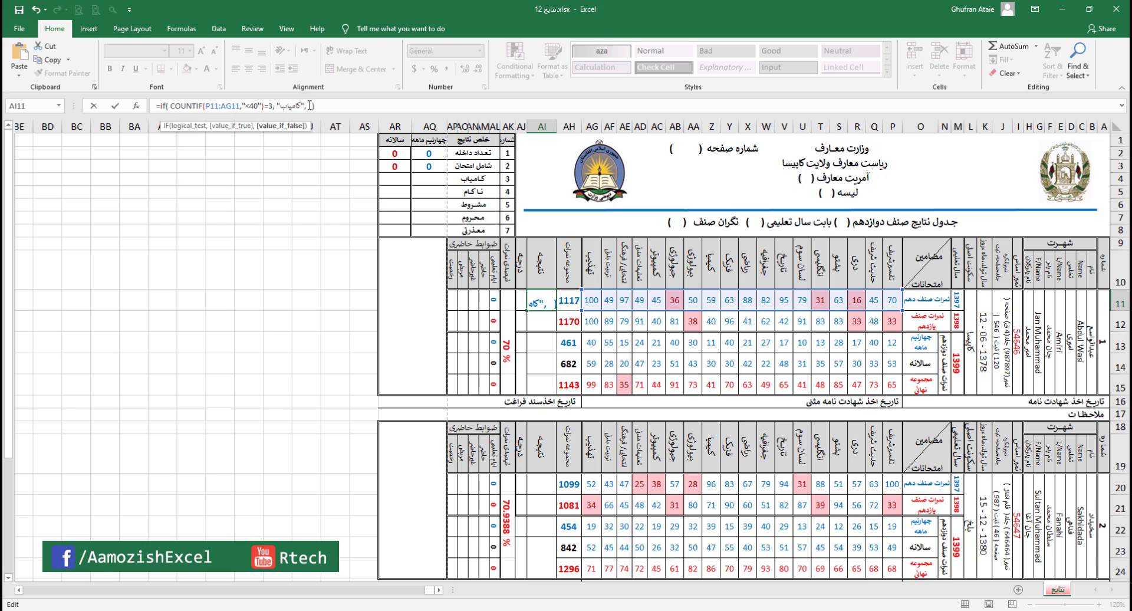
right_click(312, 106)
left_click(334, 154)
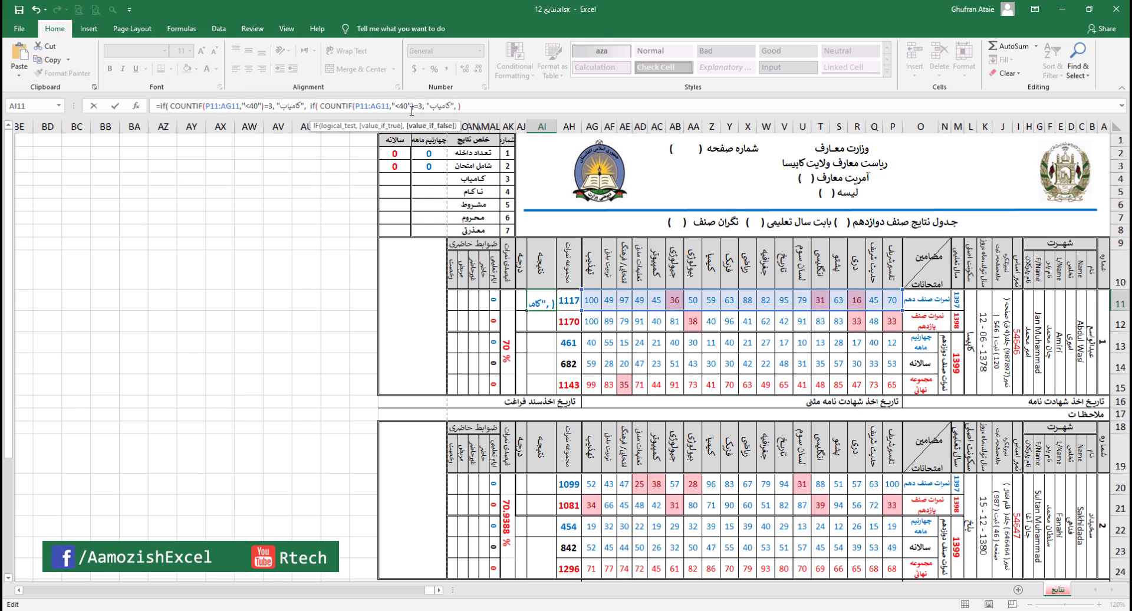
- Change the second IF to test COUNTIF<=3 and return "مشروط"
left_click_drag(412, 107, 419, 106)
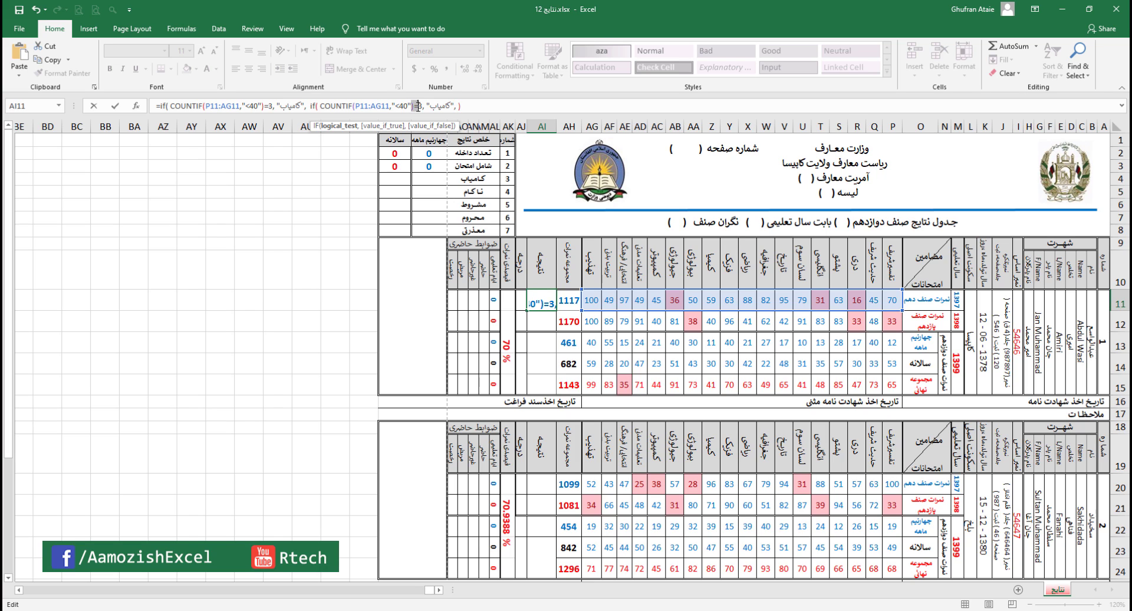
type("<=")
left_click_drag(453, 106, 456, 106)
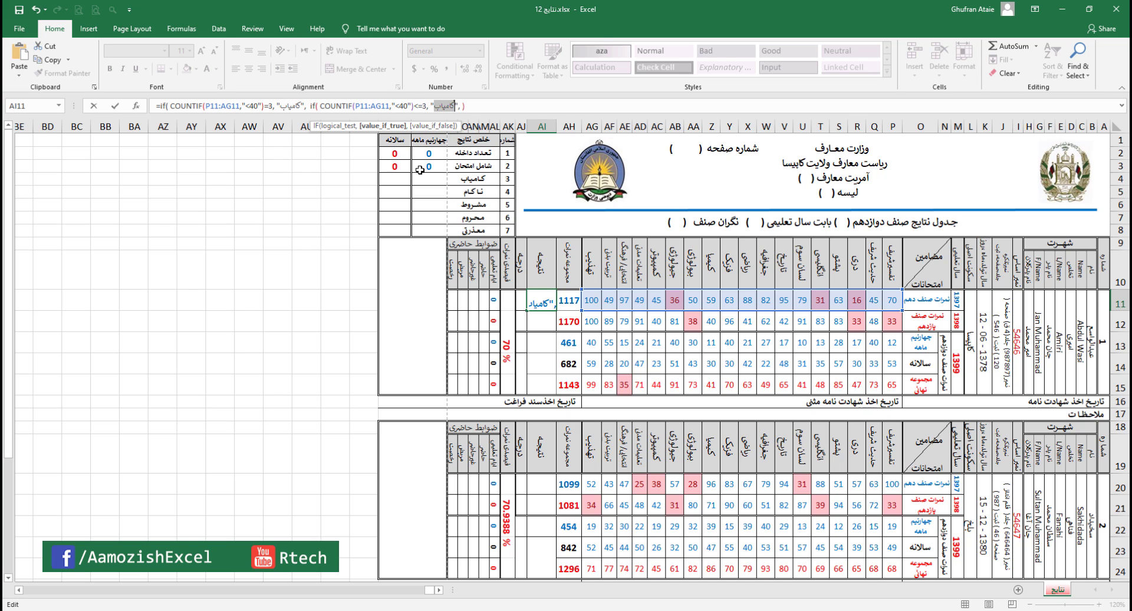
type("مشروط")
- Paste a third IF as the second IF's false value, testing COUNTIF>3 and returning "ناکام"
left_click(466, 107)
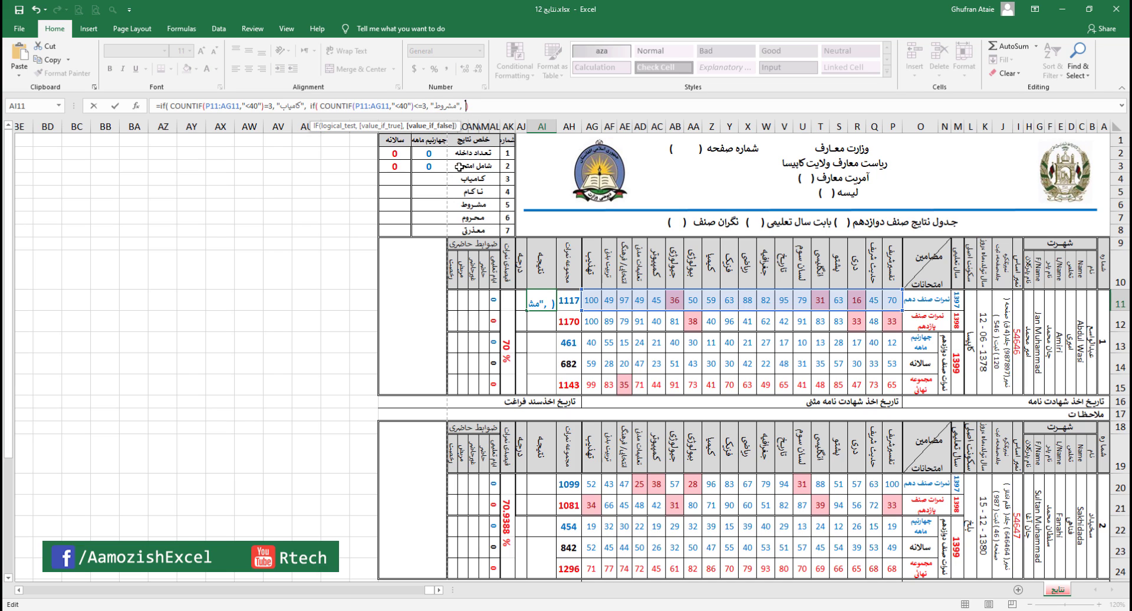
right_click(465, 108)
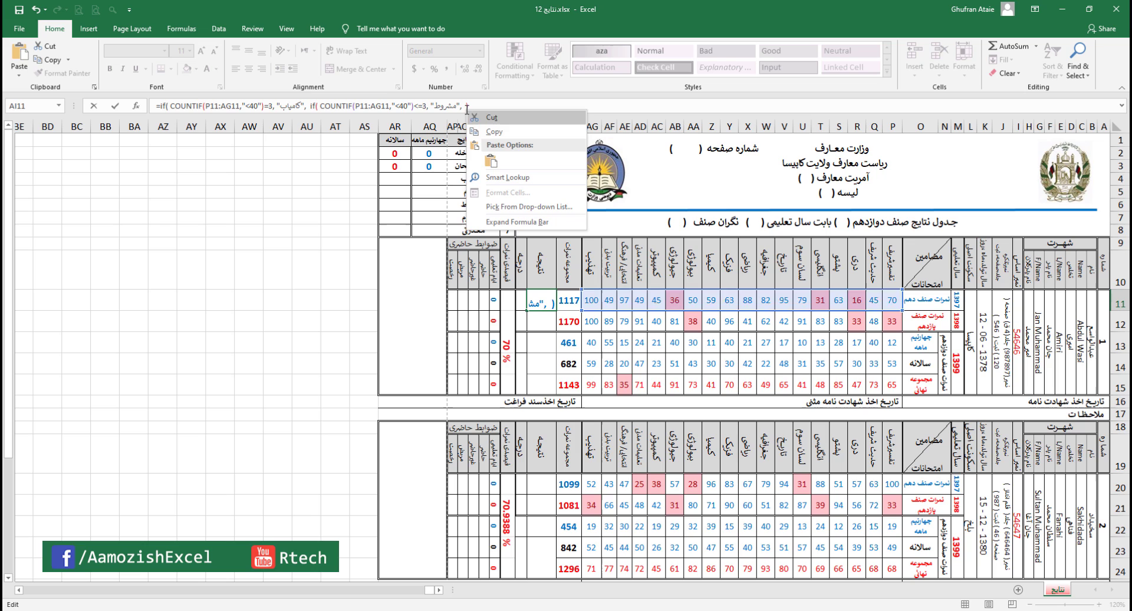
left_click(495, 156)
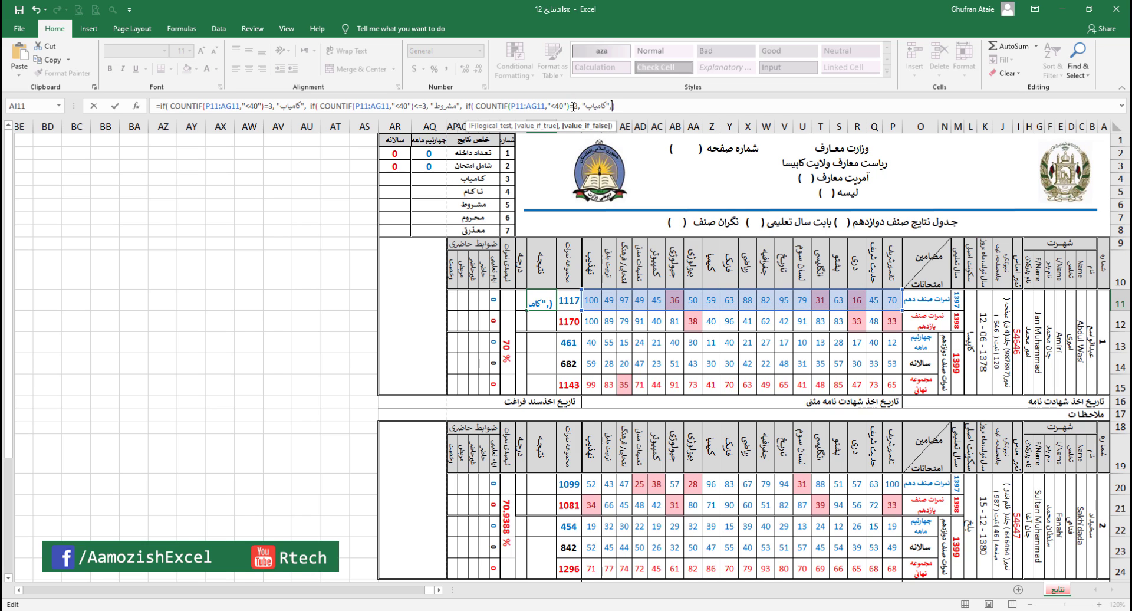
left_click_drag(571, 106, 579, 106)
type(">")
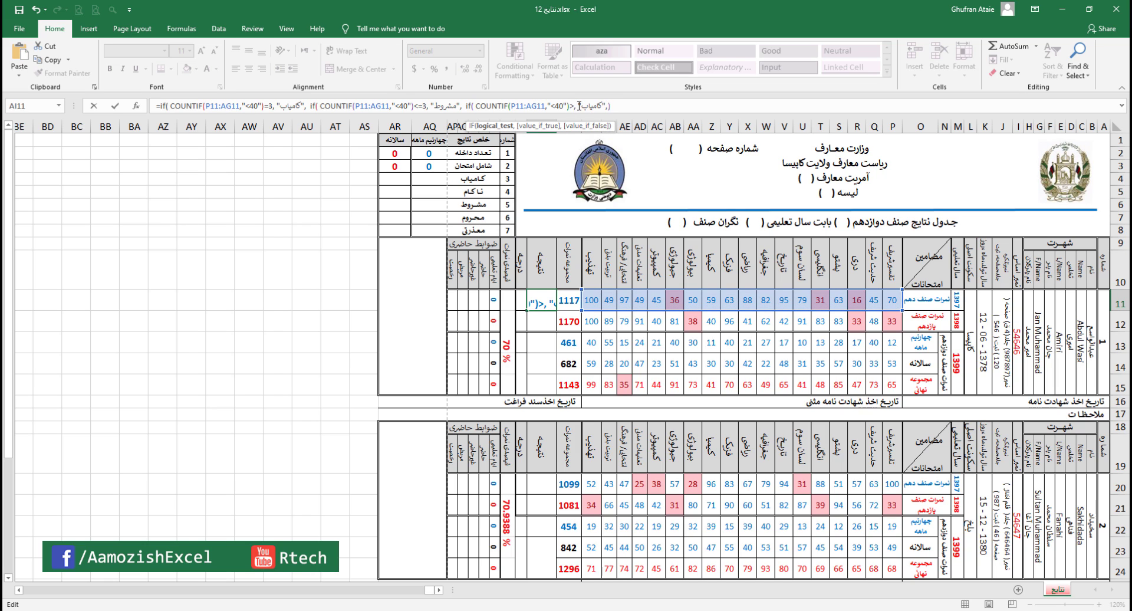
type("3")
left_click_drag(586, 106, 608, 106)
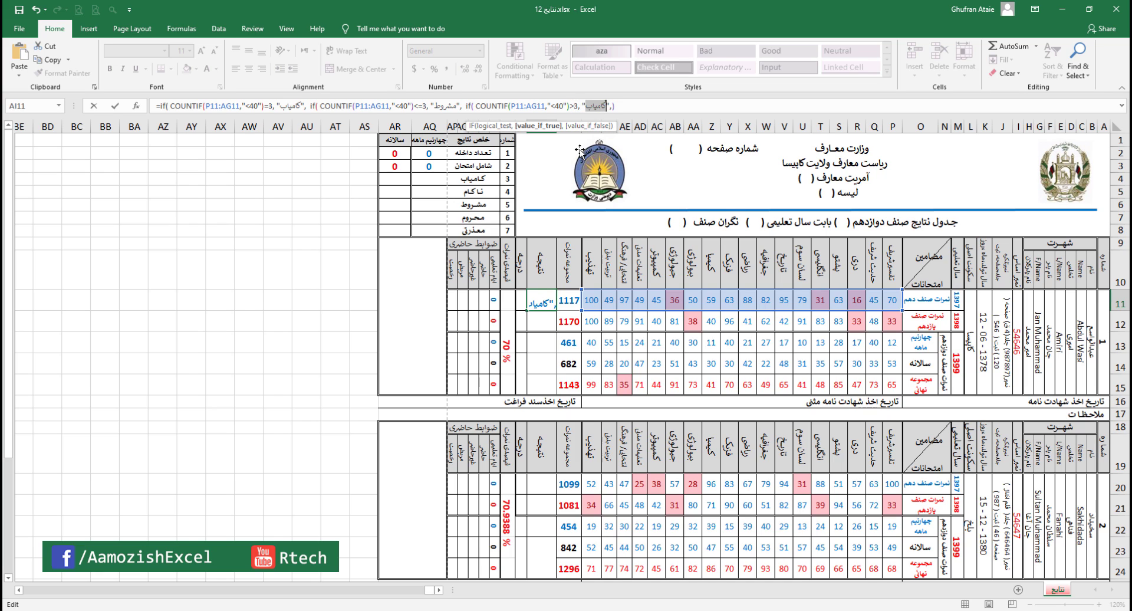
key("BackSpace")
type("ناکام")
- Close all three nested IF functions with parentheses at the end of the formula
left_click(613, 106)
type(")")
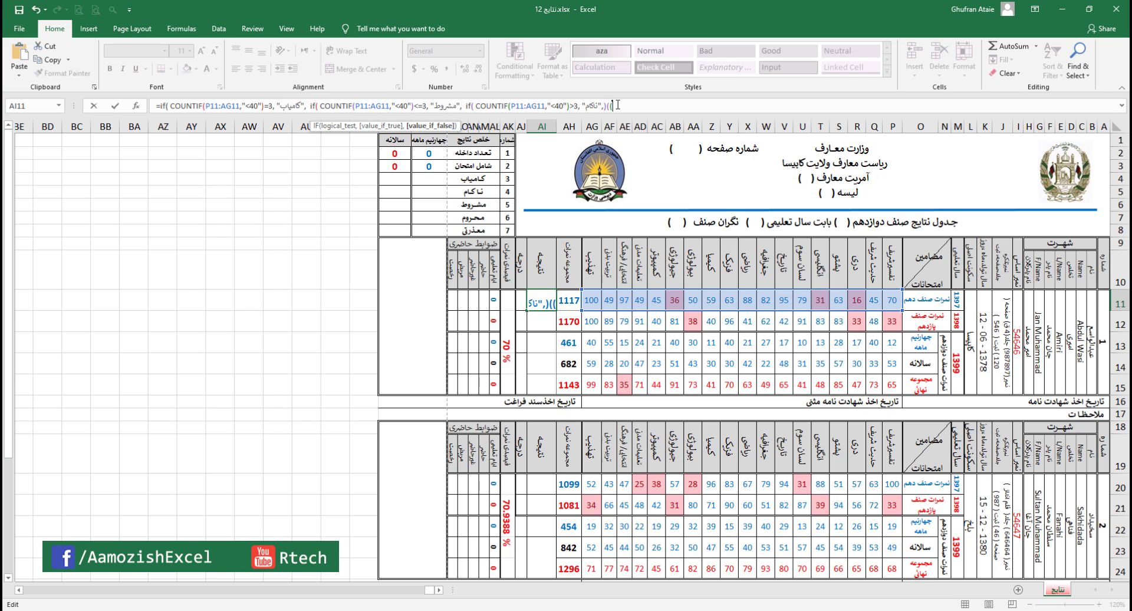
key("BackSpace")
type("))")
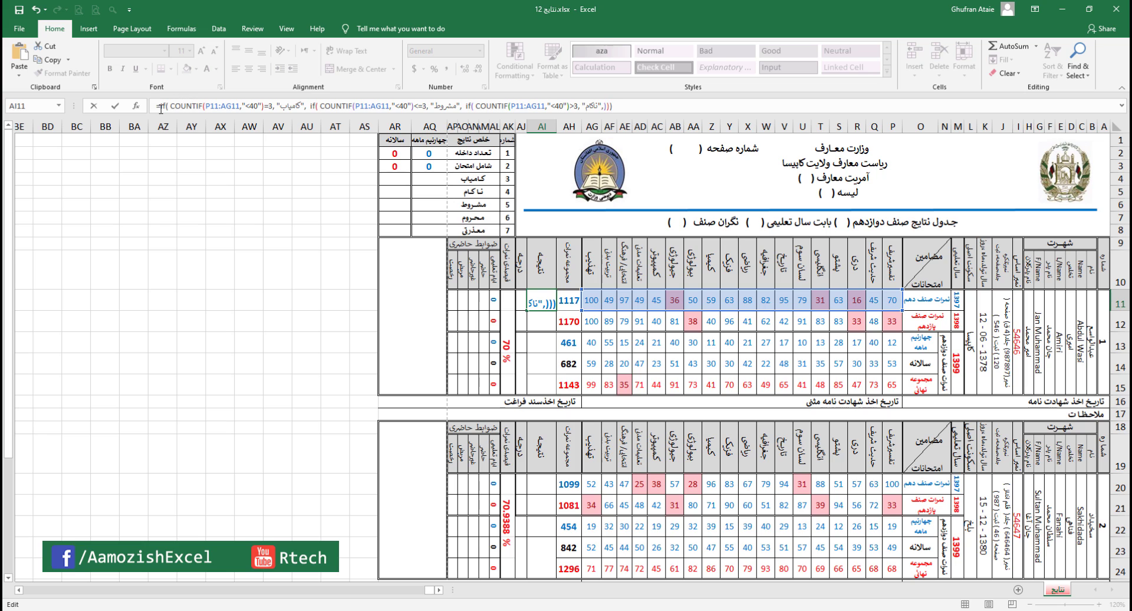
- Set the first IF's condition to COUNTIF=0, review the nested conditions, and commit the formula in AI11
left_click(272, 106)
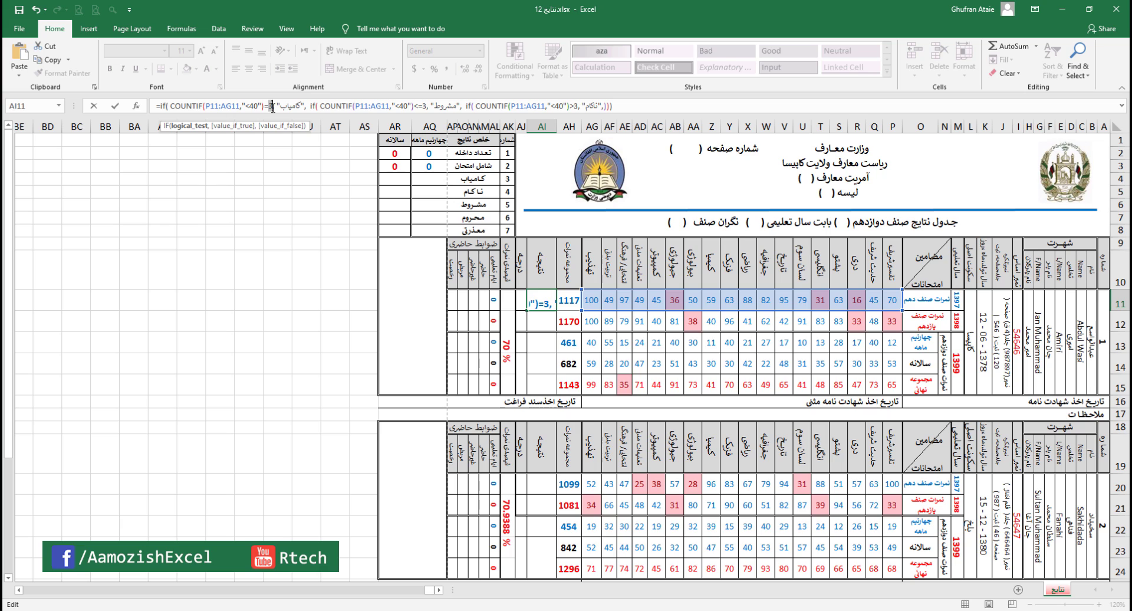
key("BackSpace")
type("0")
left_click_drag(309, 107, 428, 106)
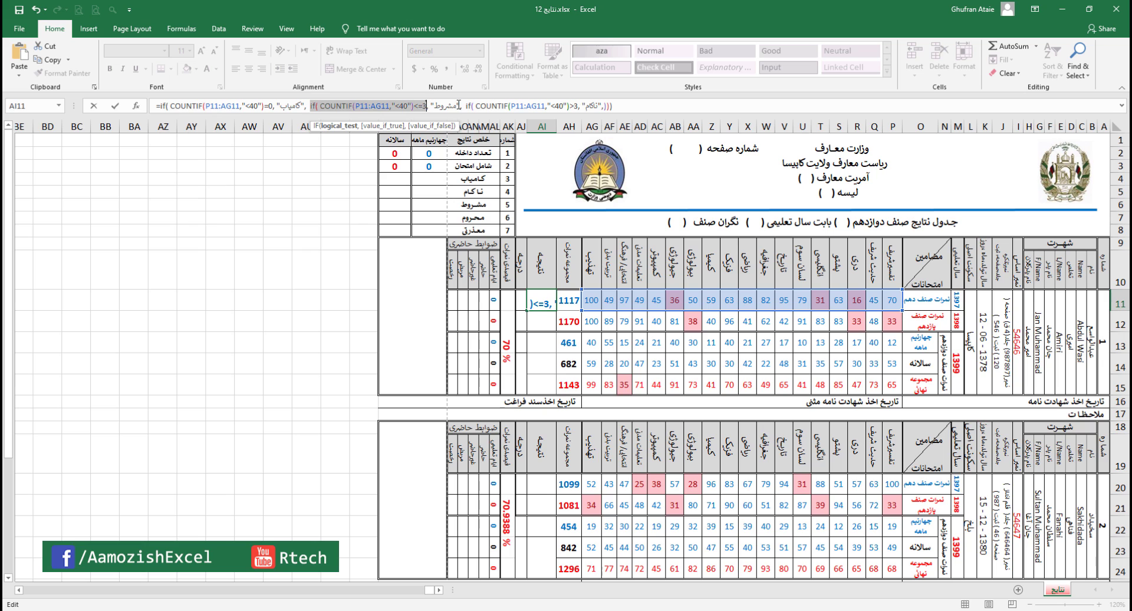
left_click_drag(466, 107, 582, 106)
left_click(613, 105)
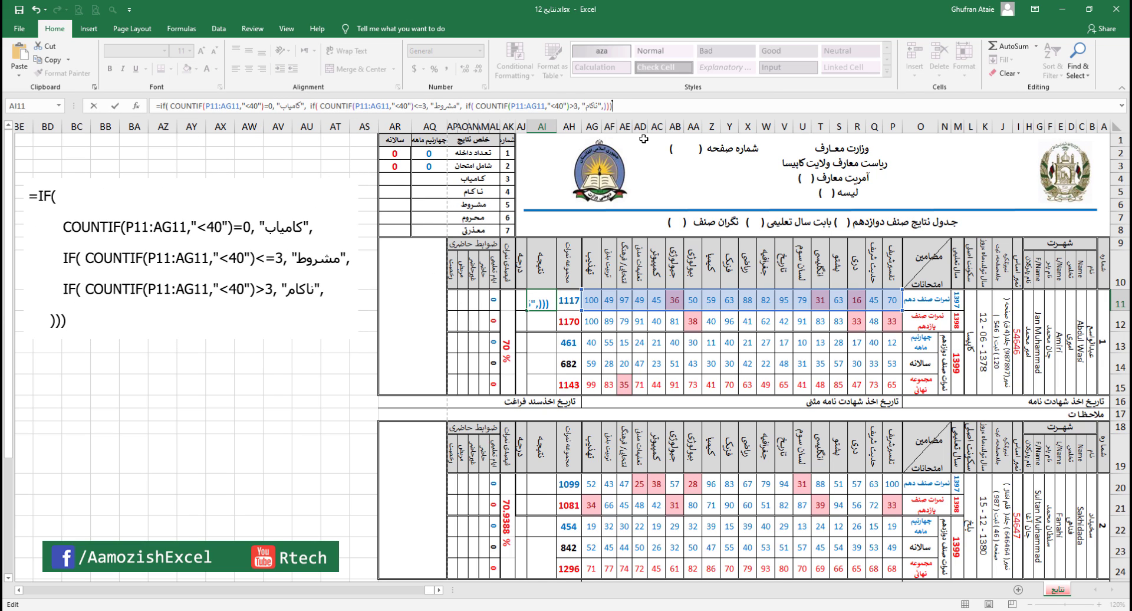
key("Return")
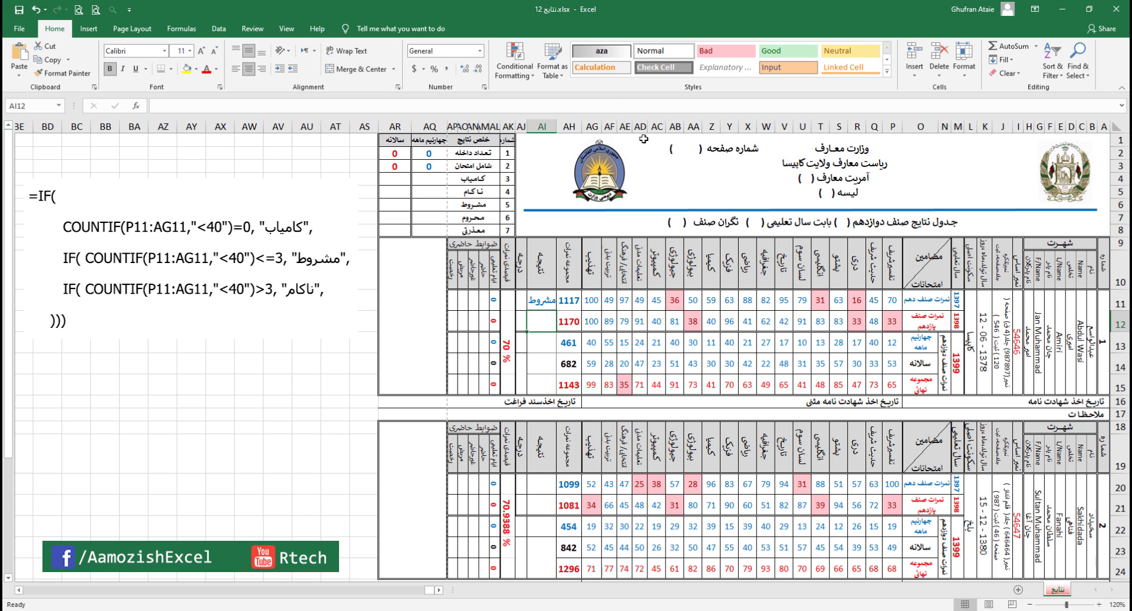
- Compare the result in AI11 with the row 11 scores in P11:AG11
left_click(545, 298)
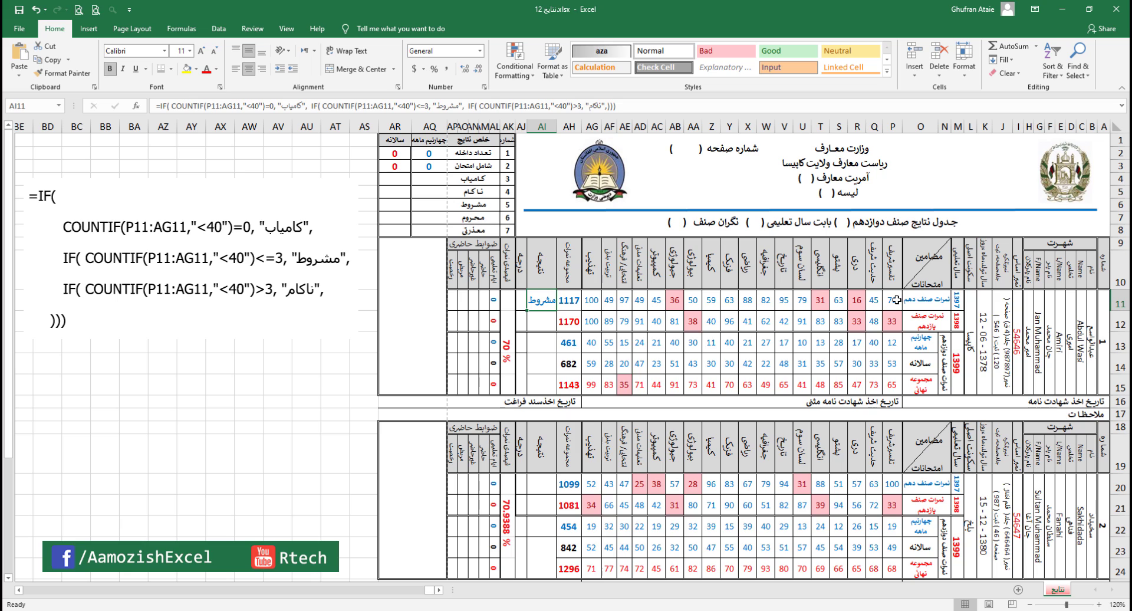
left_click_drag(893, 300, 595, 297)
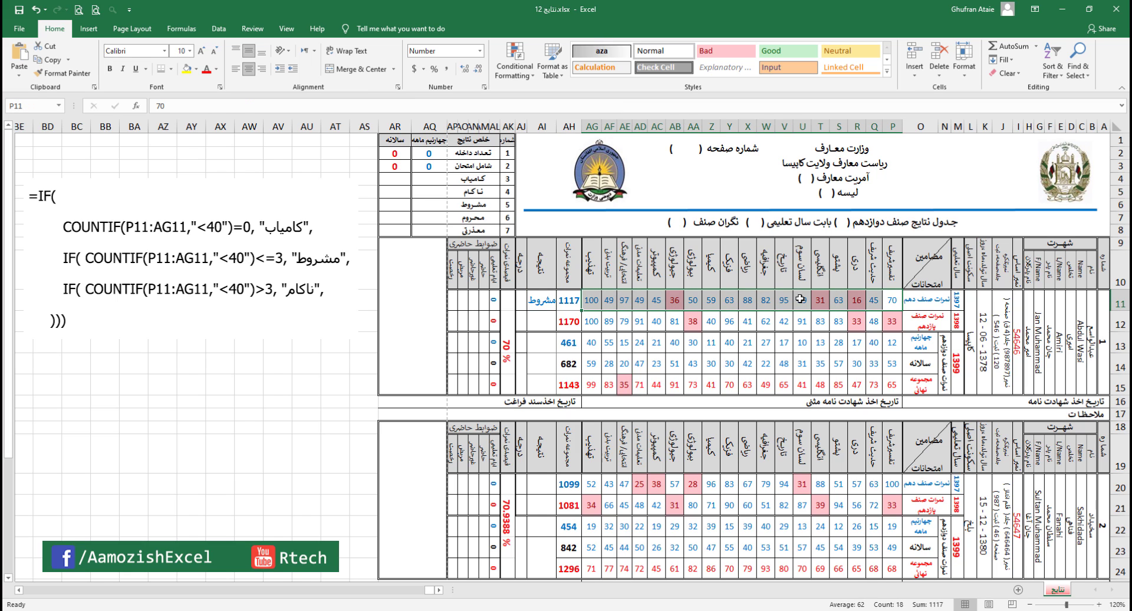
- Fill the result formula from AI11 down to AI15, and clear the results in AI13:AI14
left_click(549, 298)
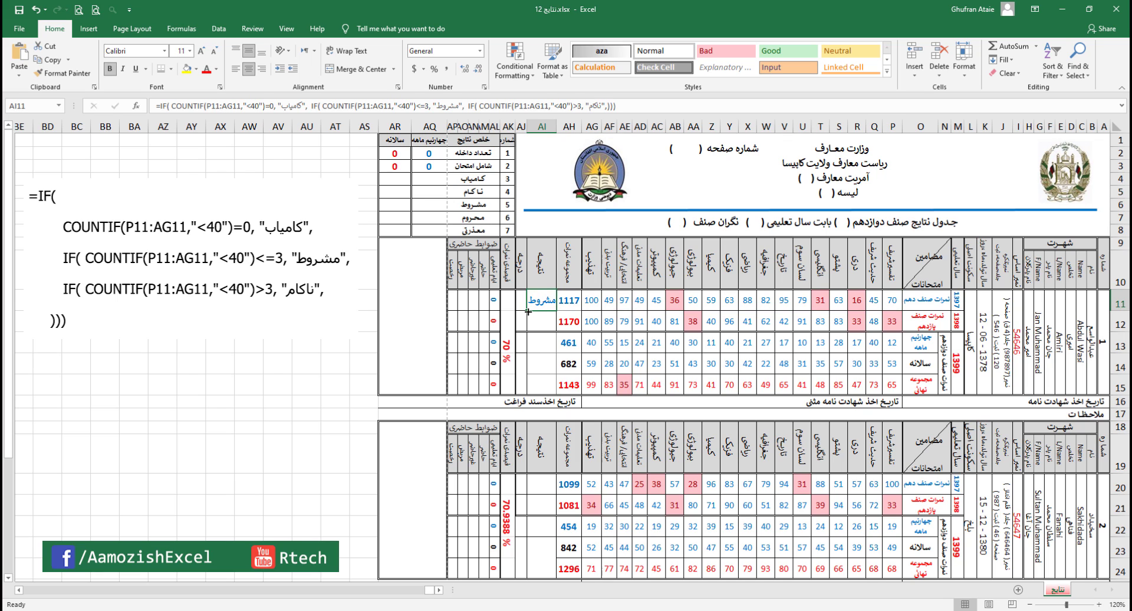
left_click_drag(526, 310, 526, 391)
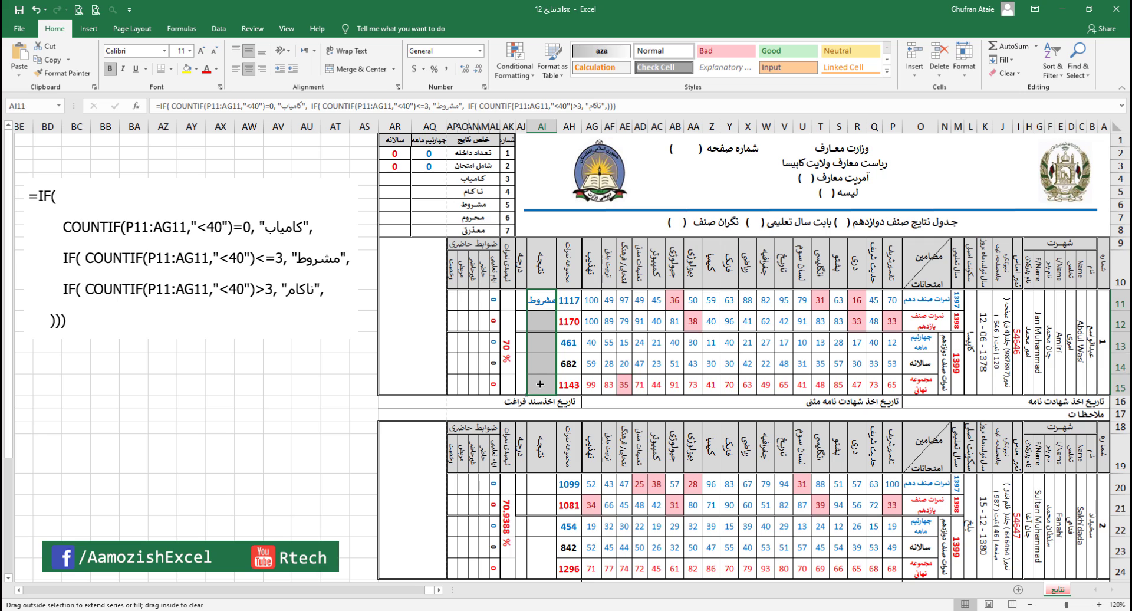
left_click_drag(548, 345, 547, 365)
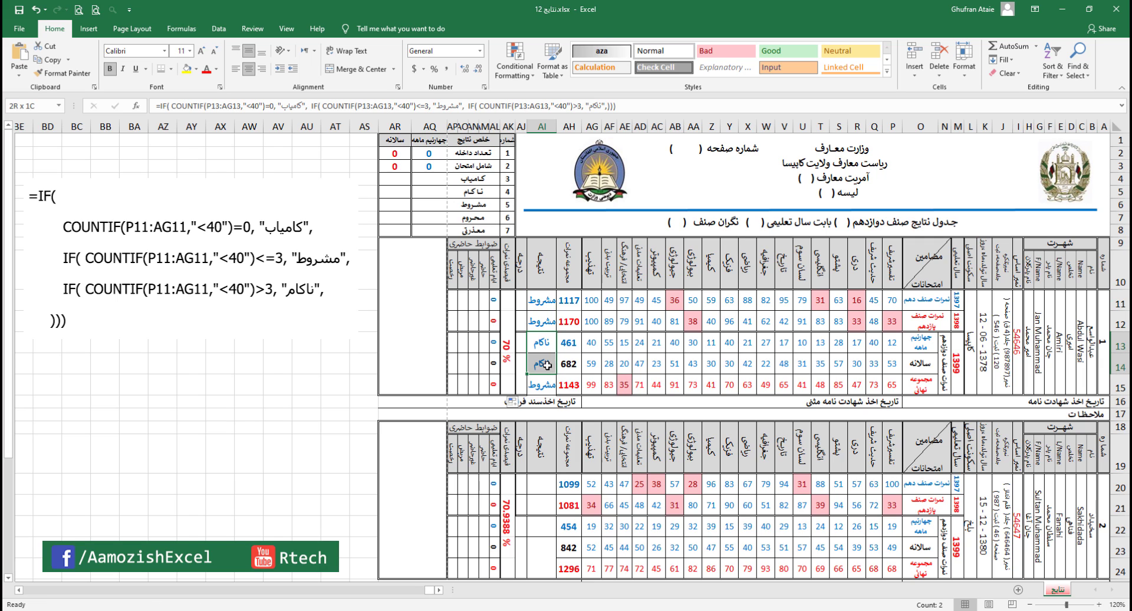
key("Delete")
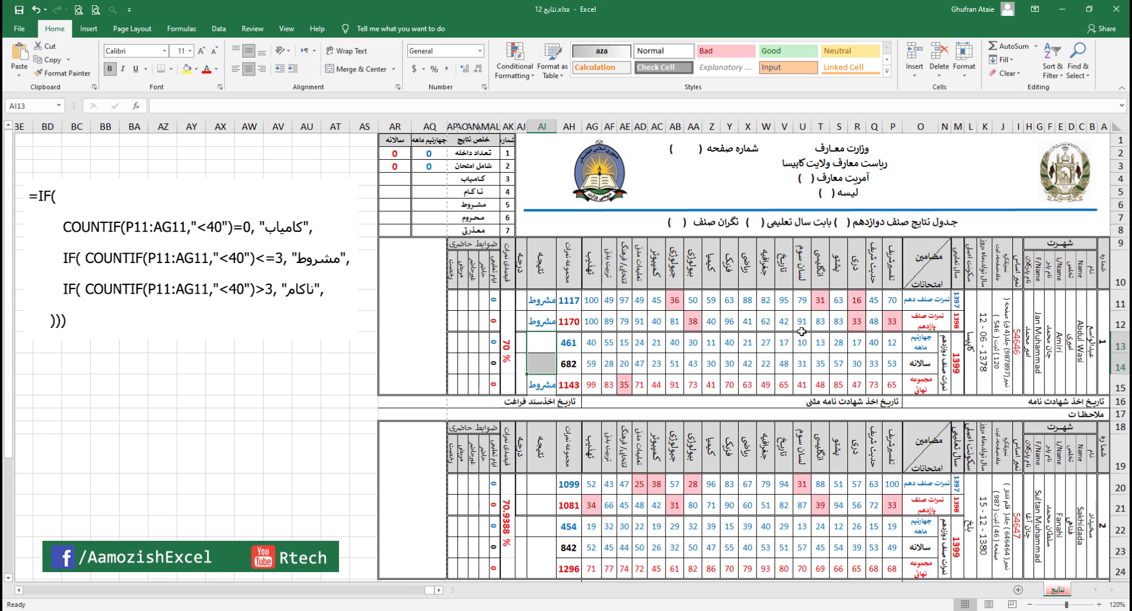
- Overwrite the first student's total score in AE15 with 96 to test the result formula
left_click(627, 384)
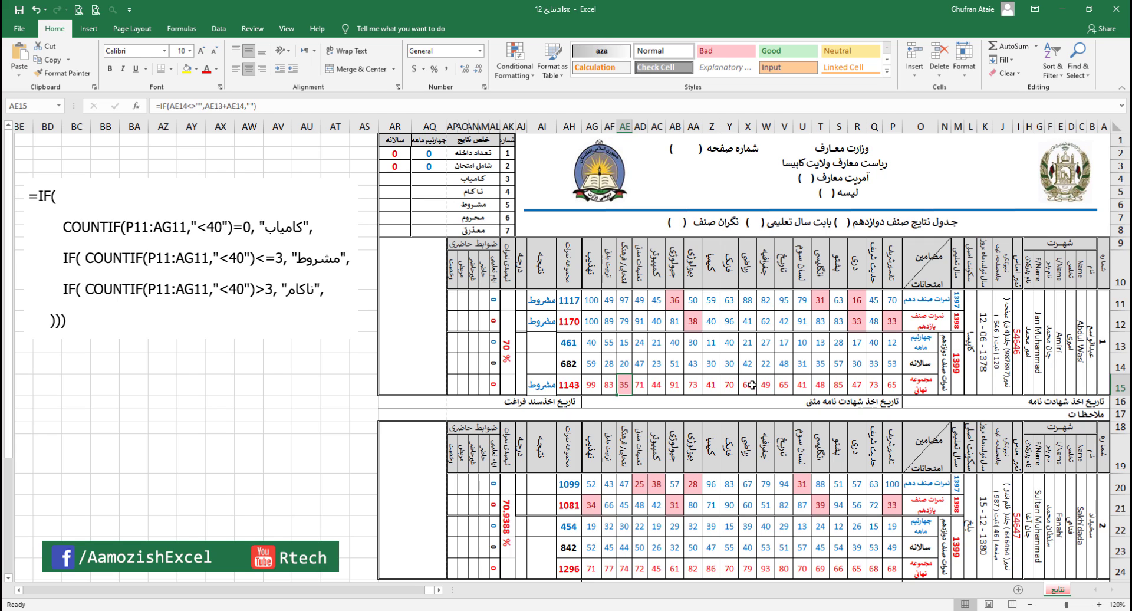
type("9")
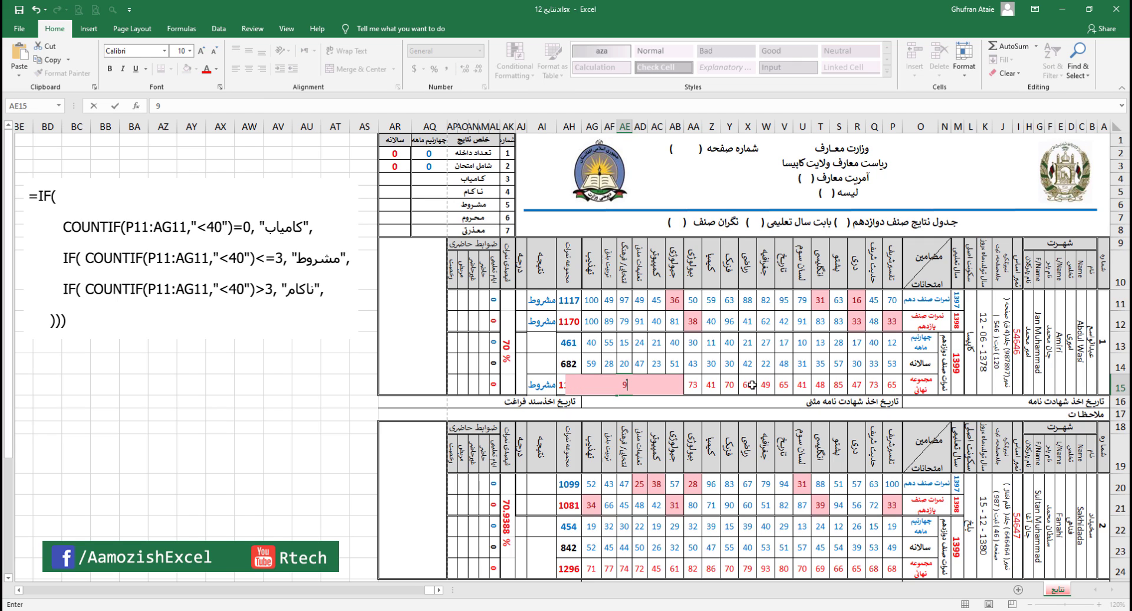
type("6")
key("Return")
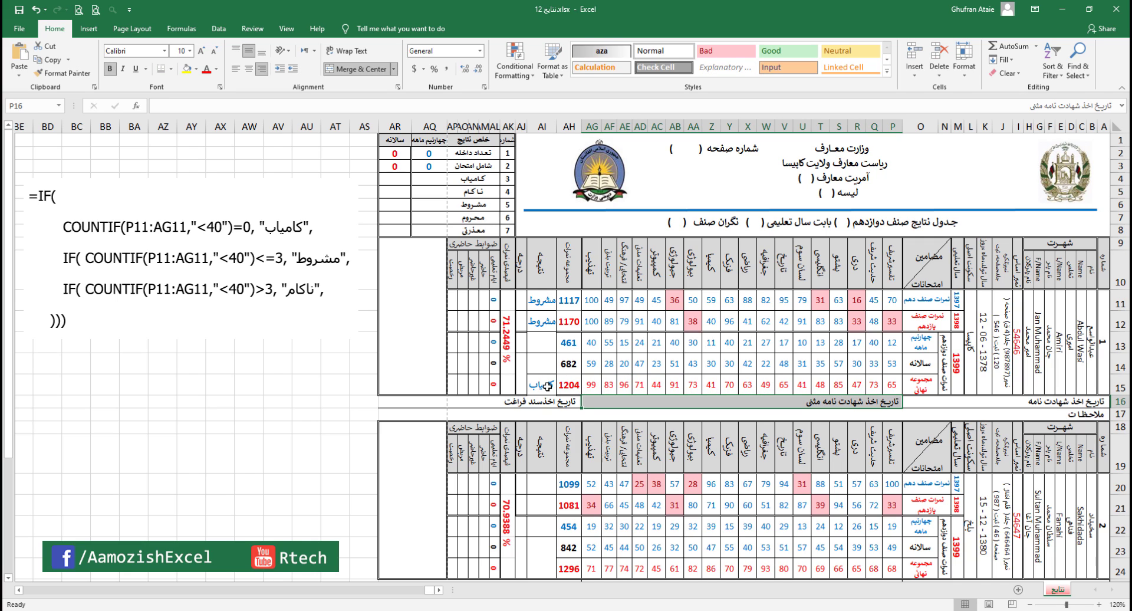
- Change the score in AC12 to 37 to test the result formula in row 12
left_click(856, 321)
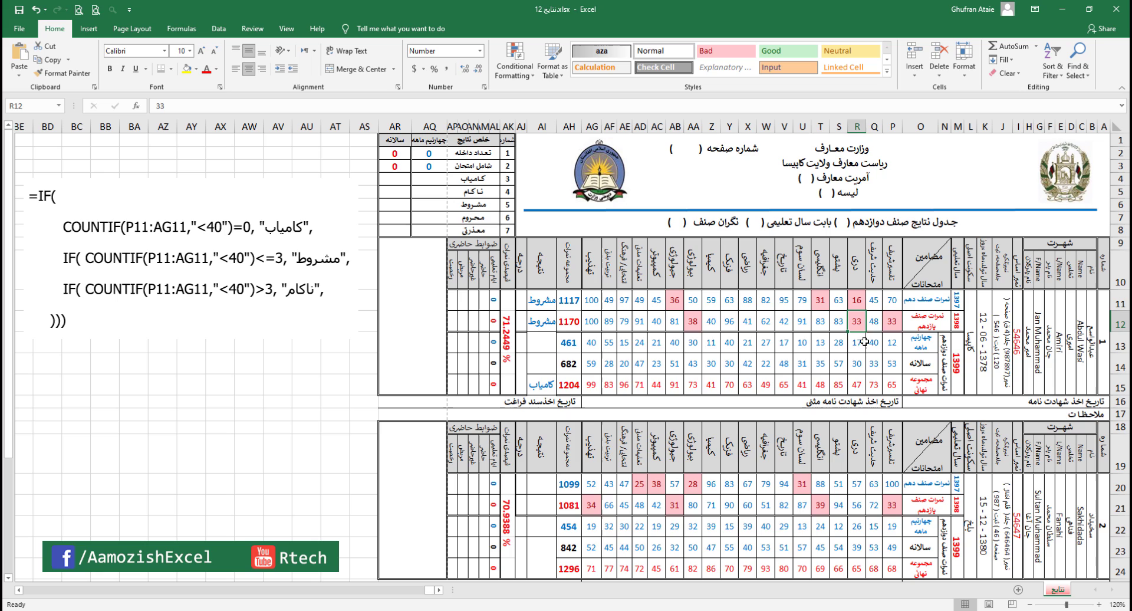
left_click(653, 322)
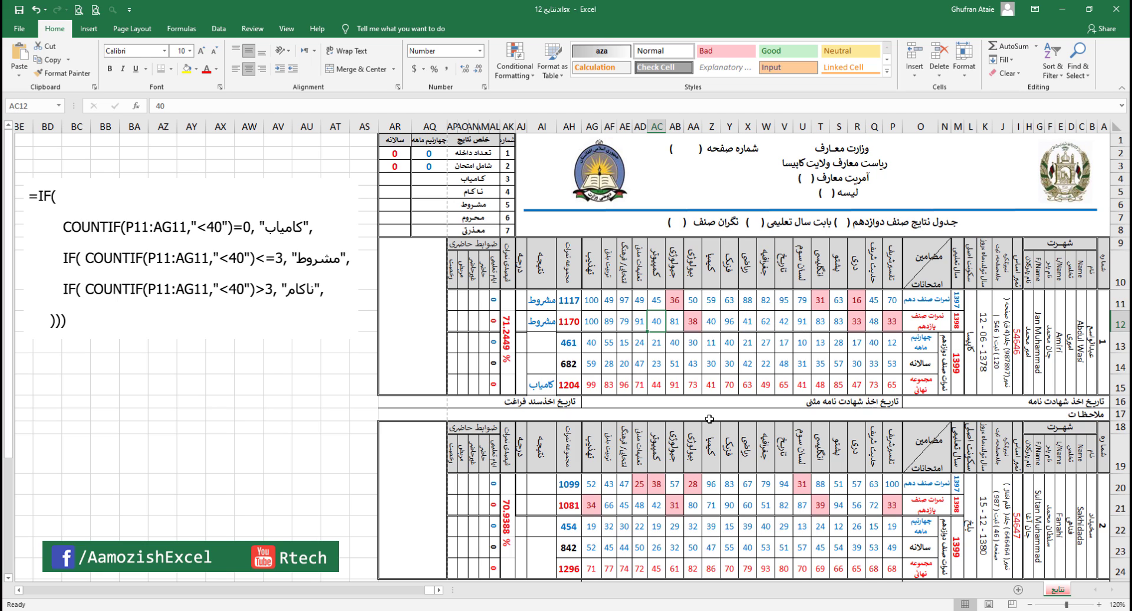
type("38")
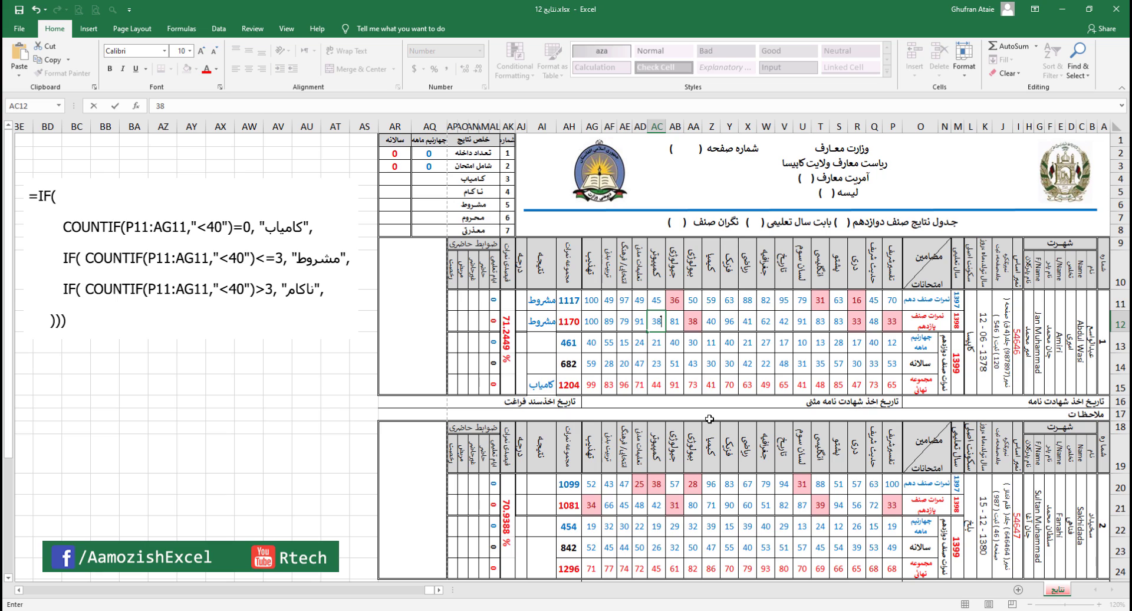
key("BackSpace")
type("7")
key("Return")
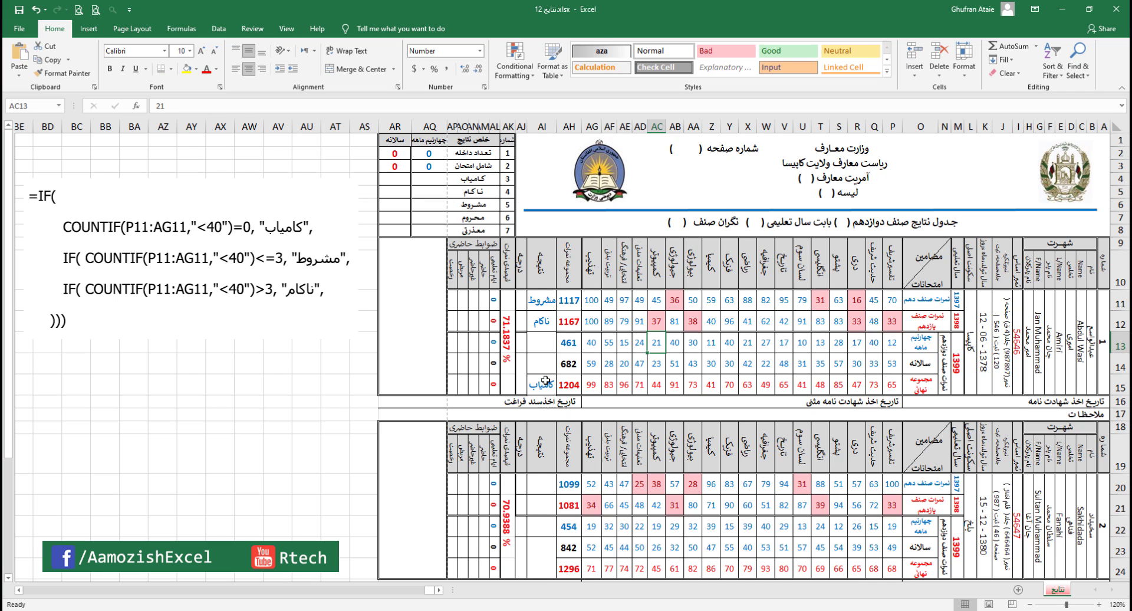
- Check the result formulas in AI12 and AI11 against the scores, highlighting row 11 from P11 to AH11
left_click(545, 318)
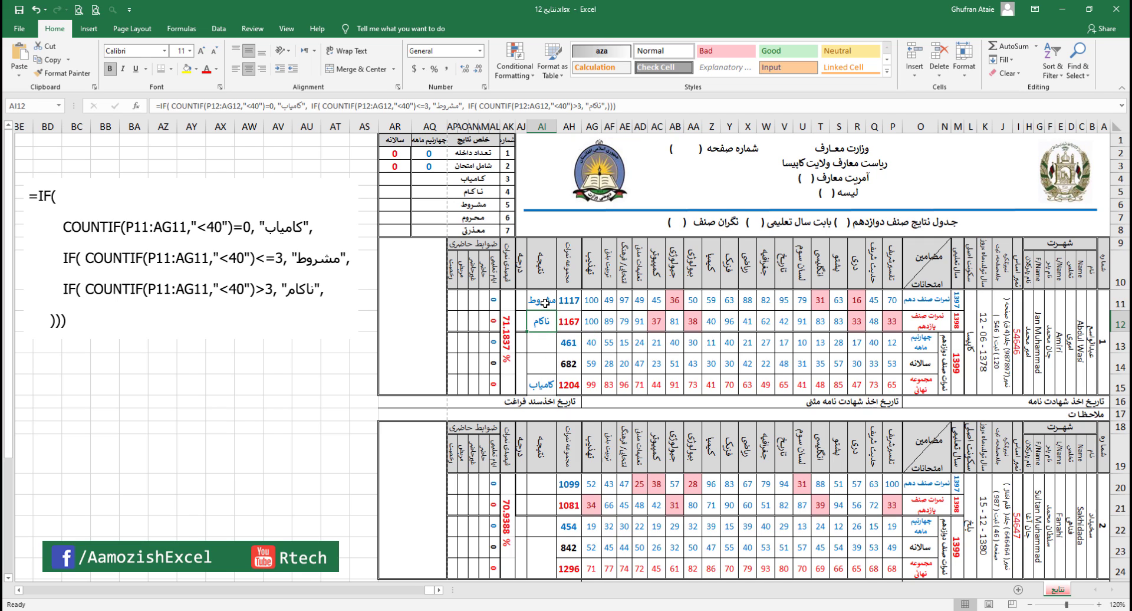
left_click(545, 302)
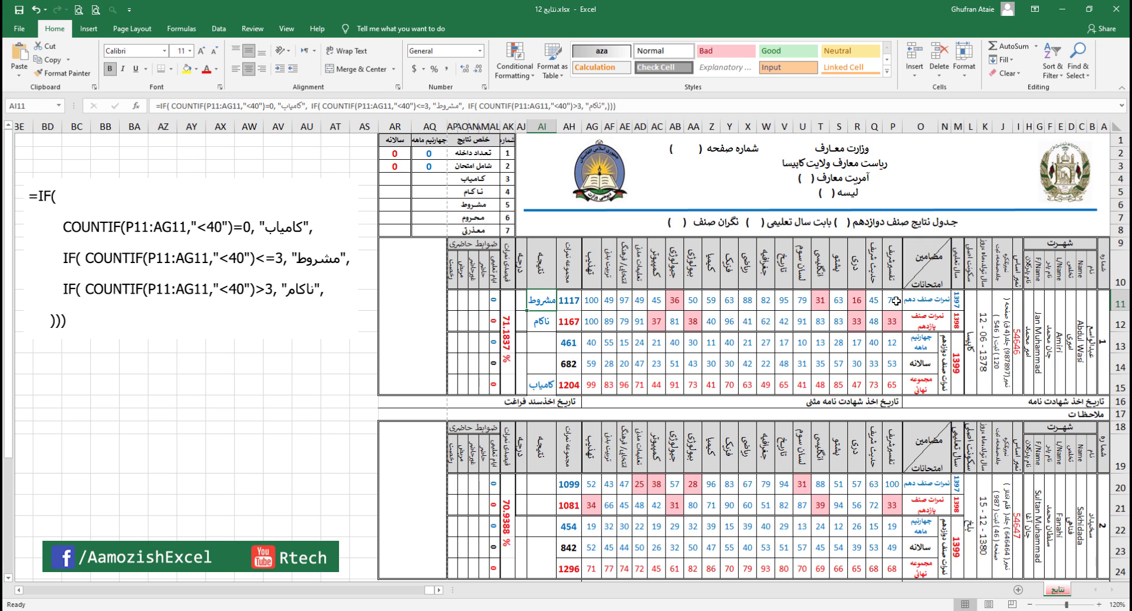
left_click_drag(892, 300, 575, 305)
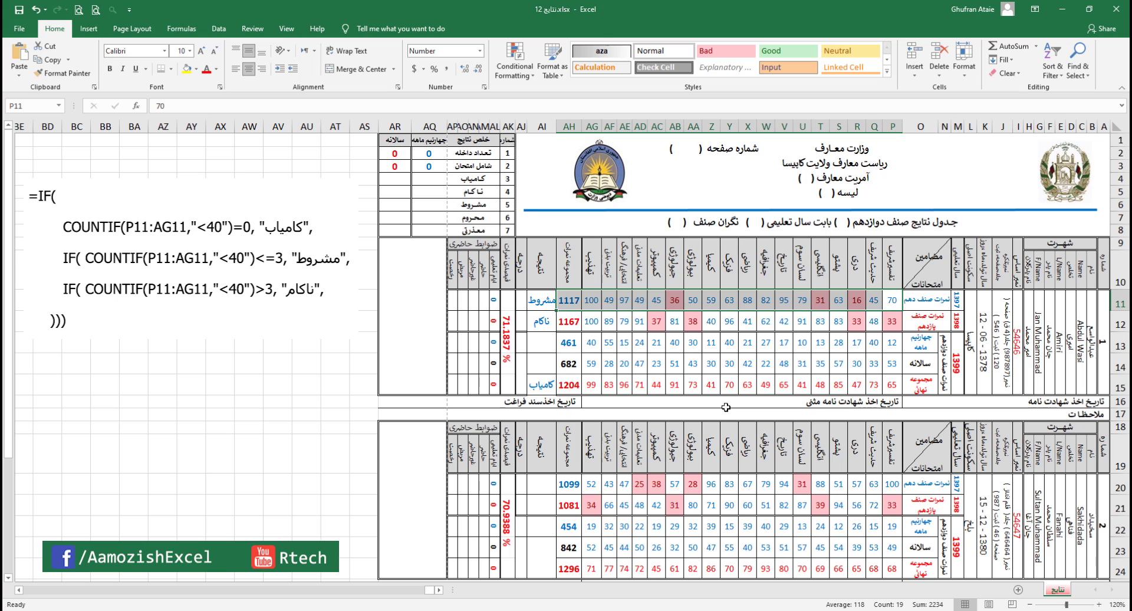
- Select the second student's empty result cells AI20:AI21
left_click(540, 478)
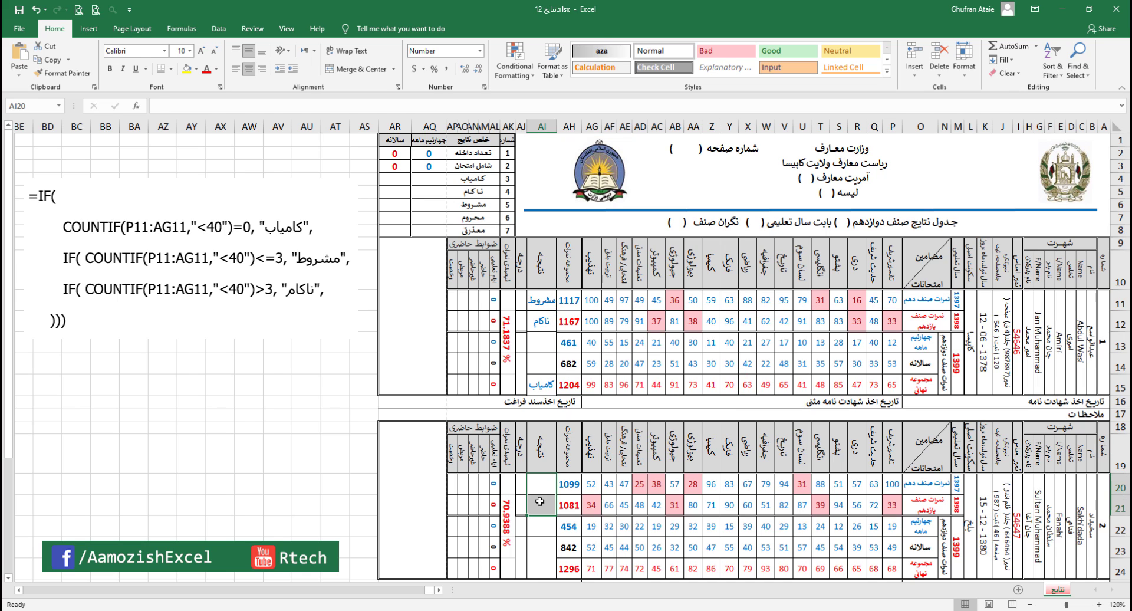